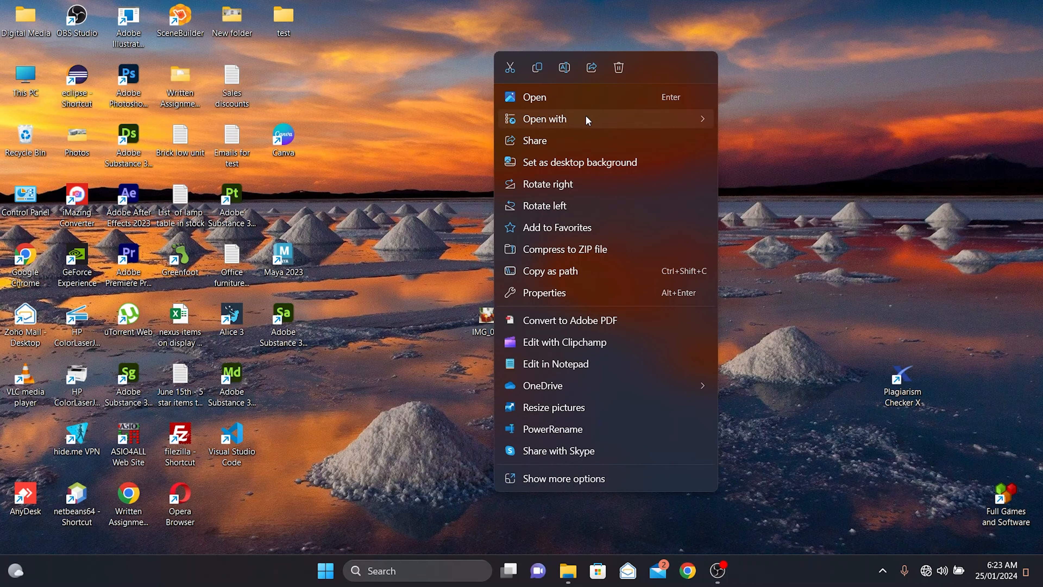
Open the armchair photo from the desktop in Adobe Photoshop 2023 and unlock its Background layer.
mouse_move(588, 119)
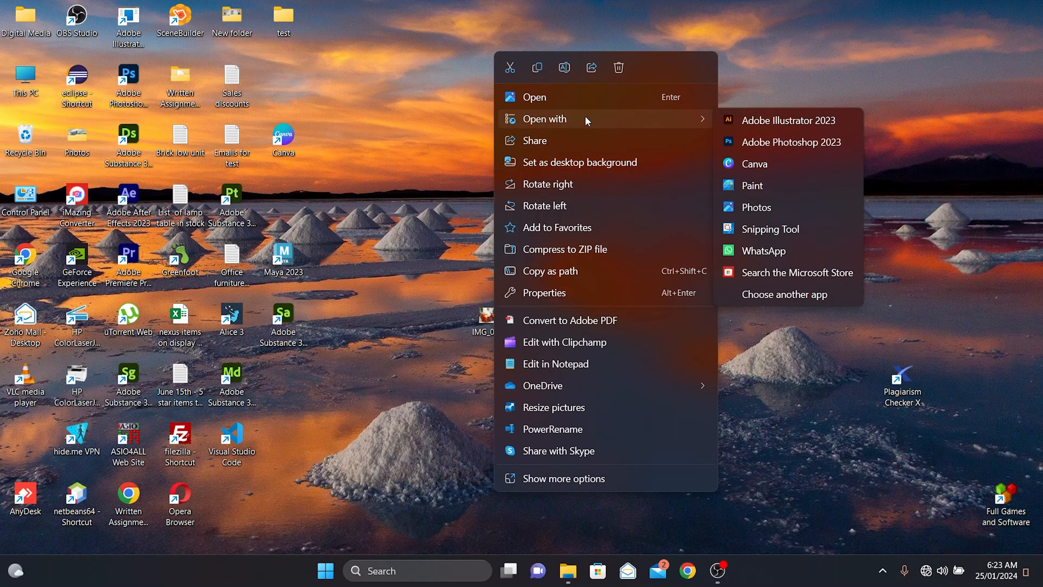
click(751, 143)
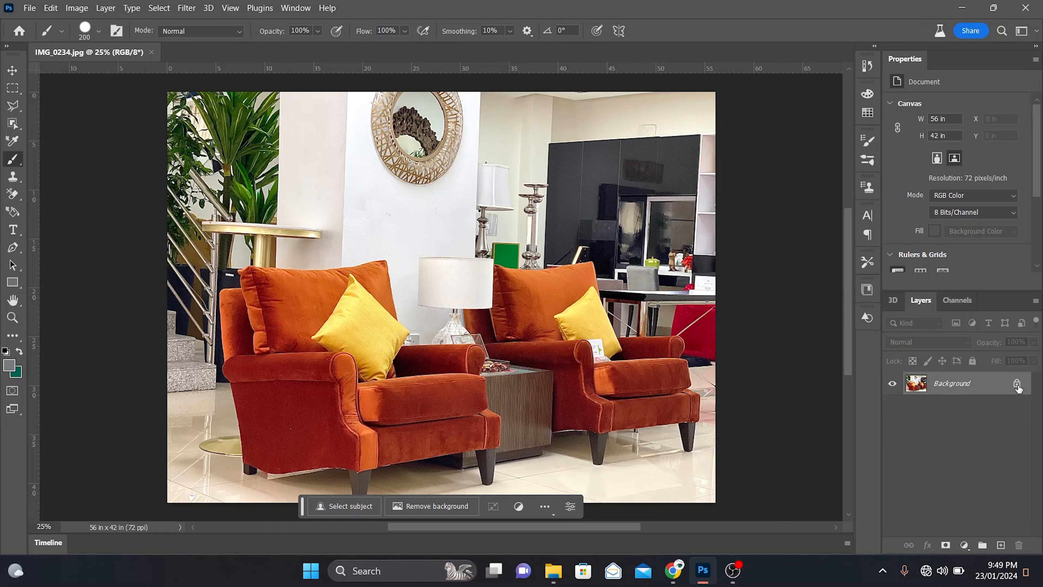
click(1017, 385)
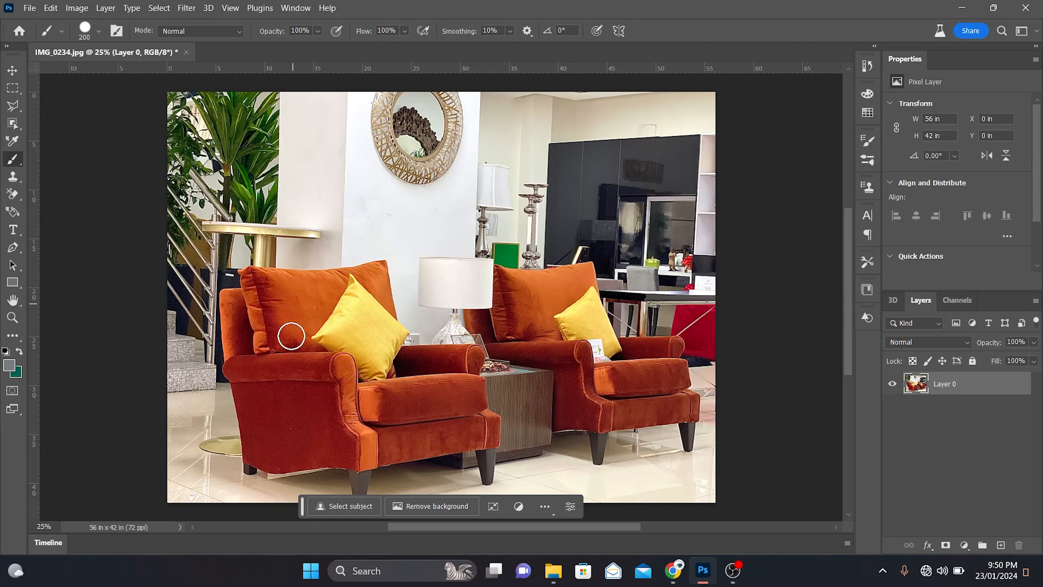
Select the left armchair's back cushion with the Object Selection tool, and add the rest of the chair to the selection.
click(13, 123)
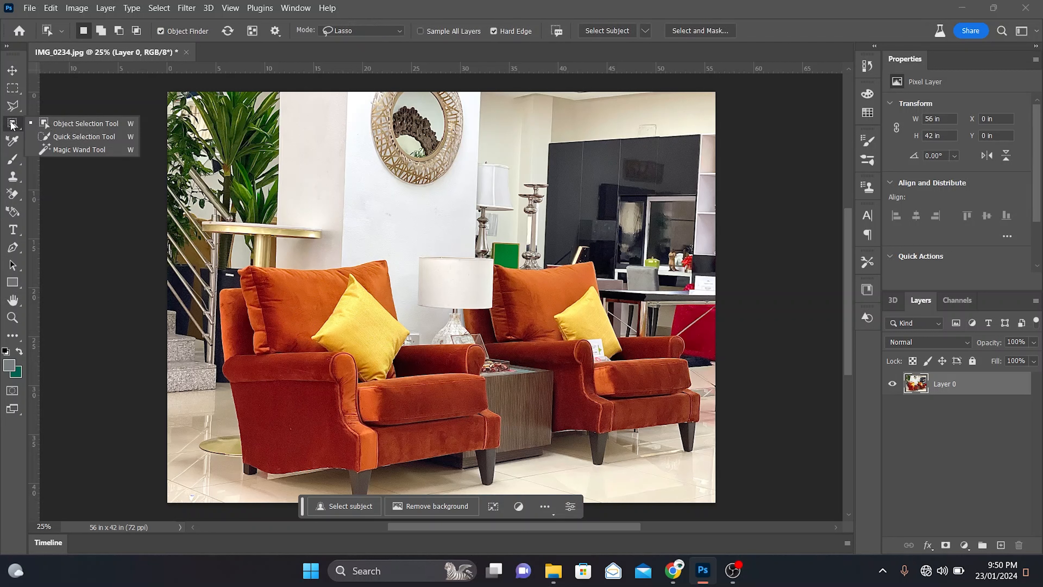
click(113, 122)
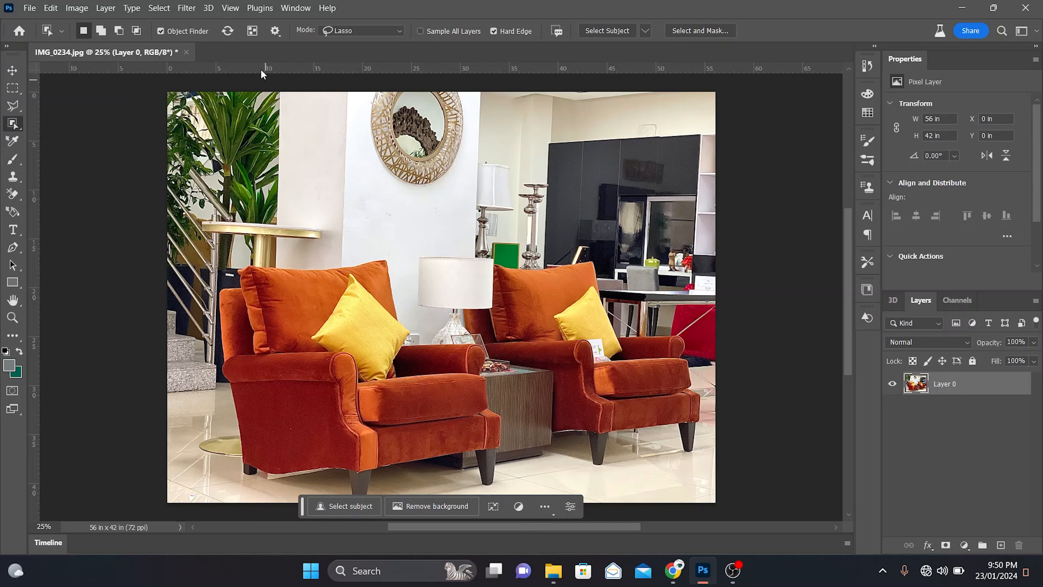
click(298, 304)
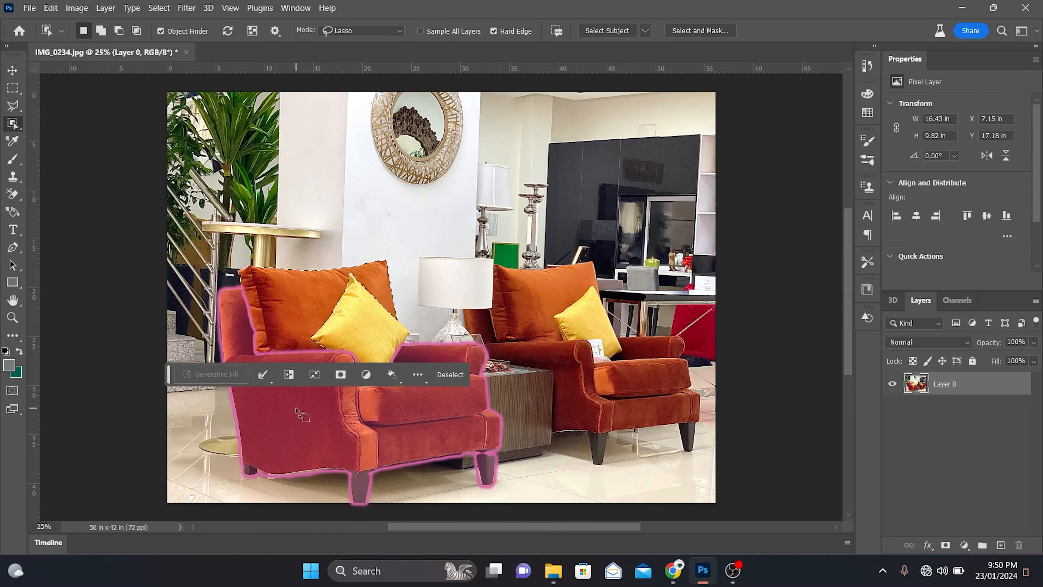
key(shift)
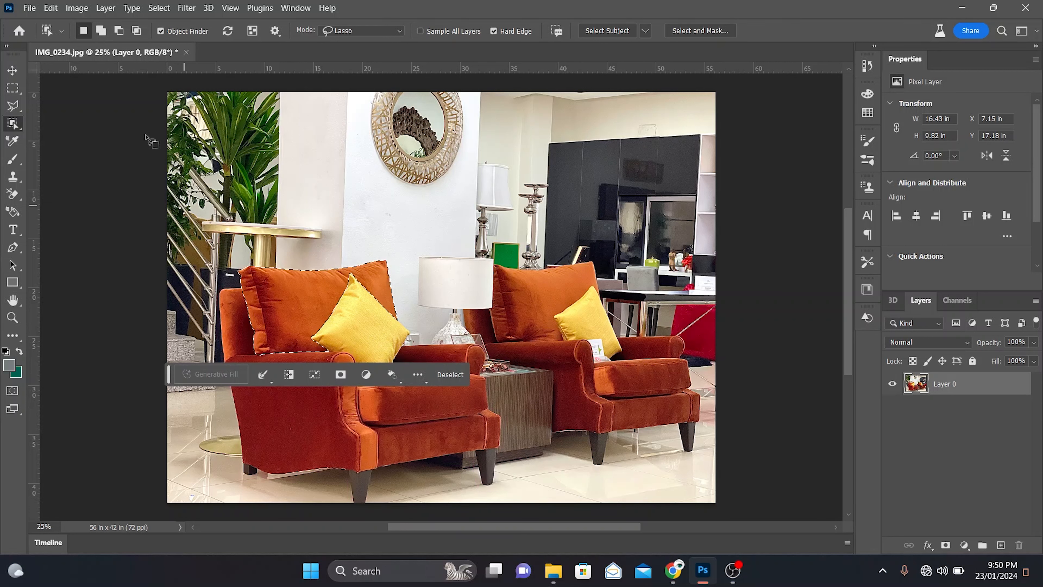
click(101, 31)
click(297, 408)
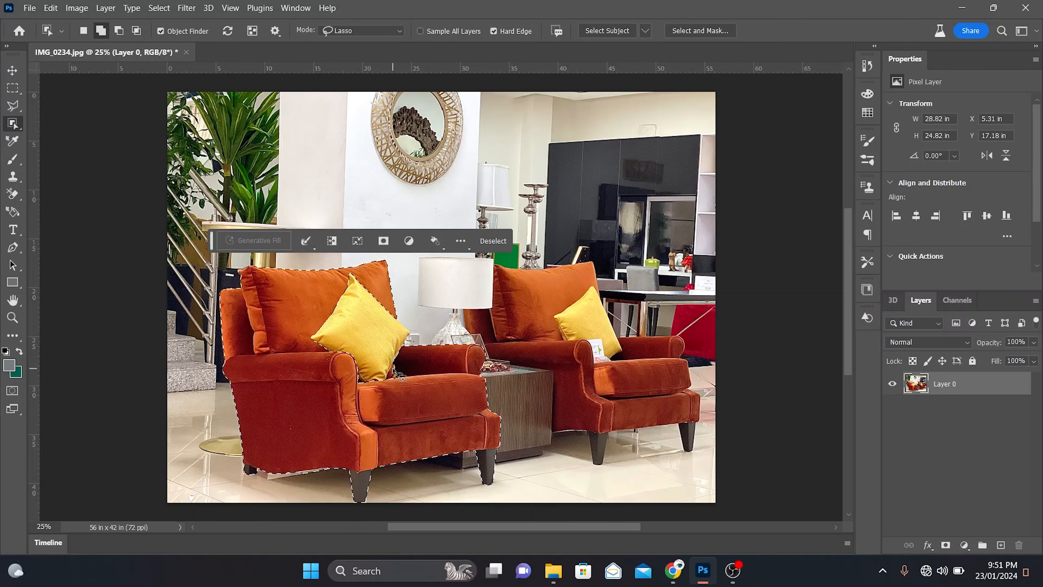
Draw a closed Pen path around the small unselected patch of upholstery beside the yellow pillow's lower corner.
scroll(393, 370, up, 3)
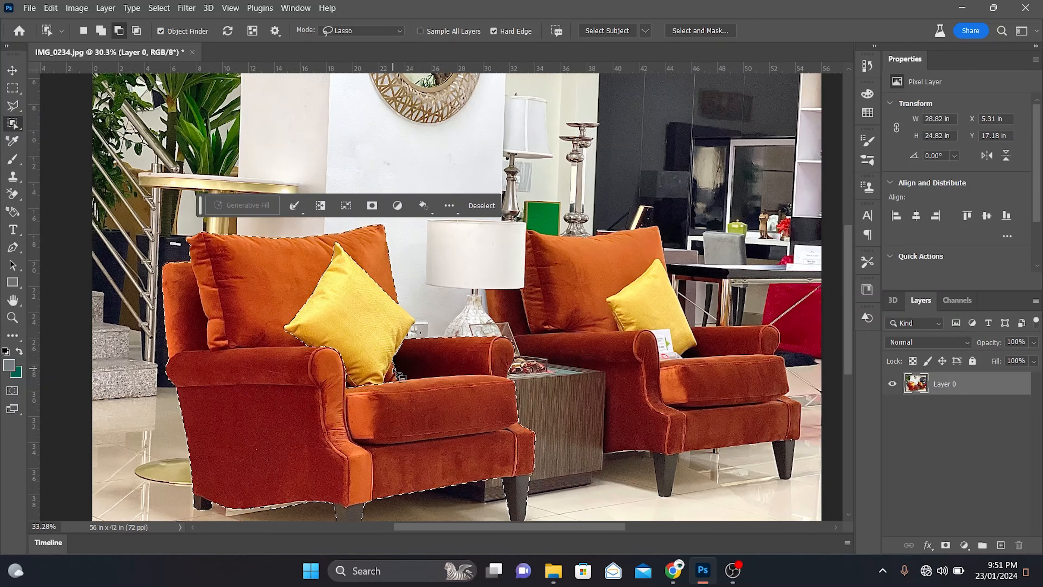
scroll(393, 370, up, 3)
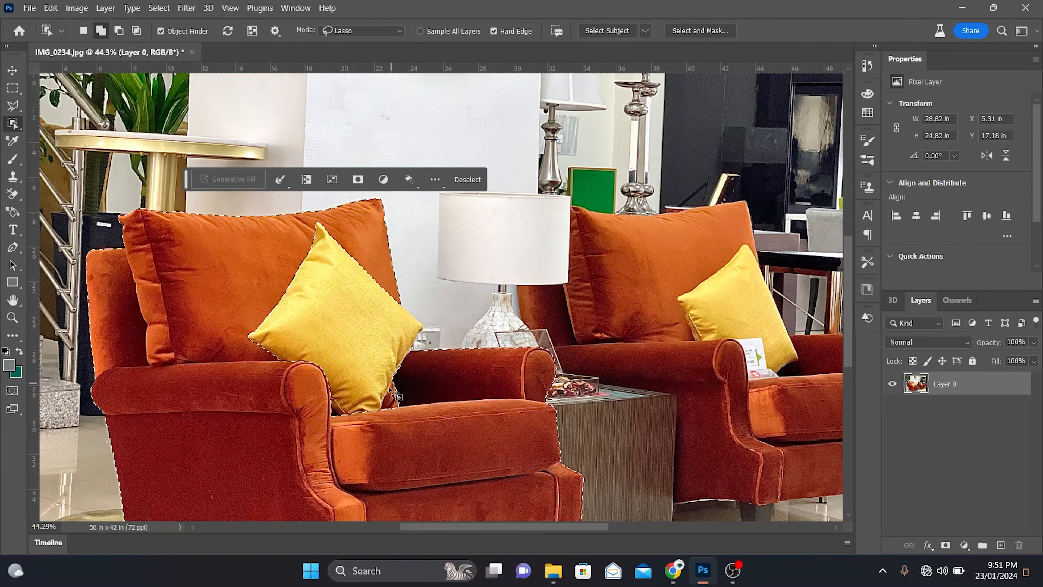
scroll(390, 388, up, 4)
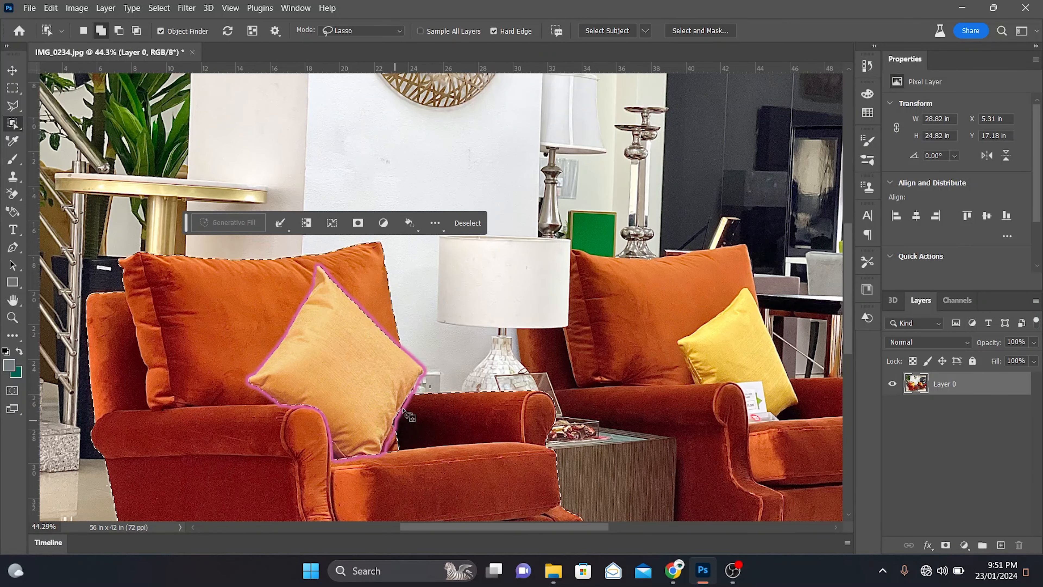
scroll(403, 411, down, 4)
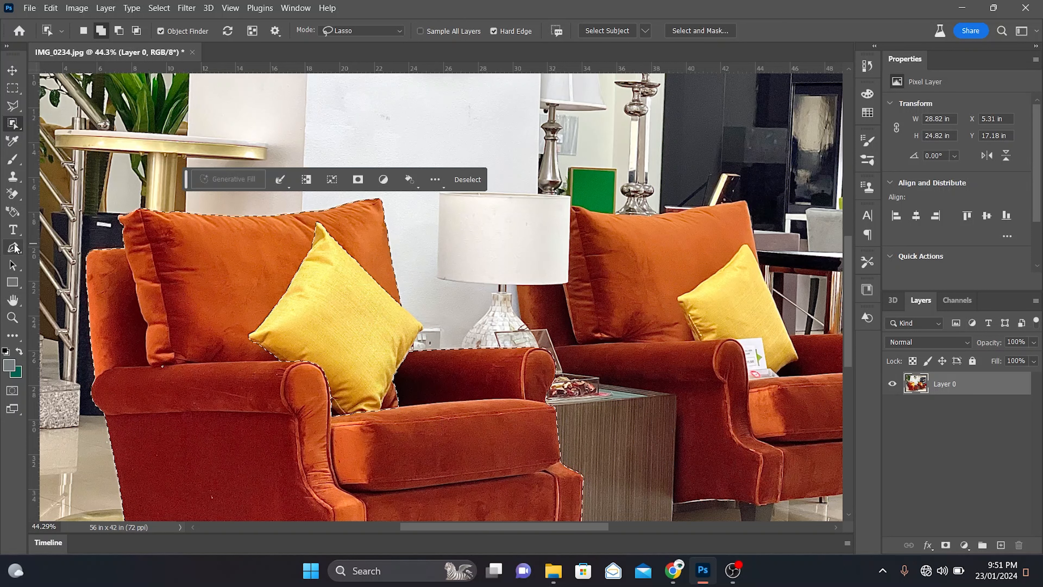
click(13, 246)
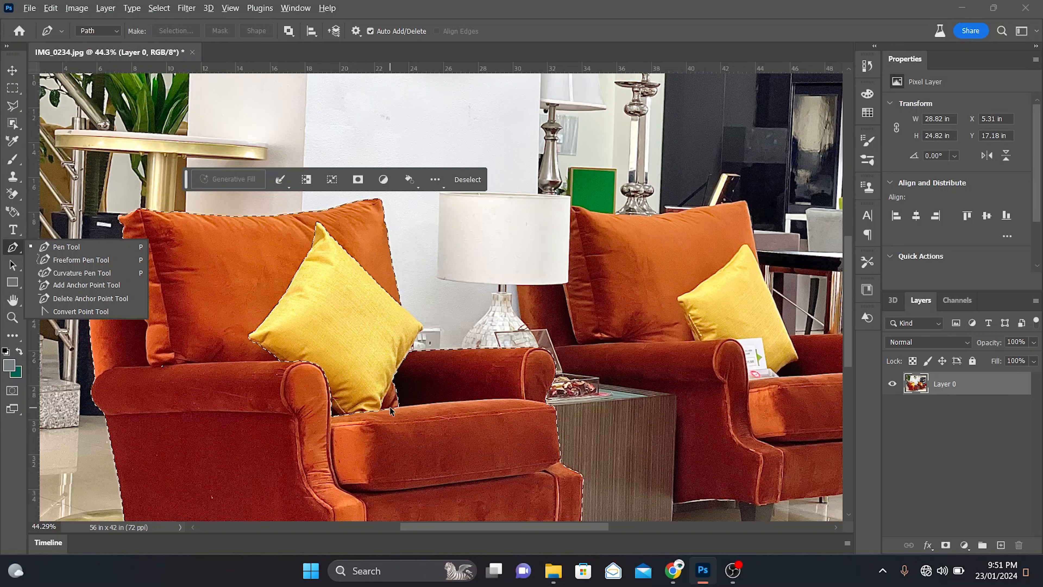
scroll(390, 407, up, 5)
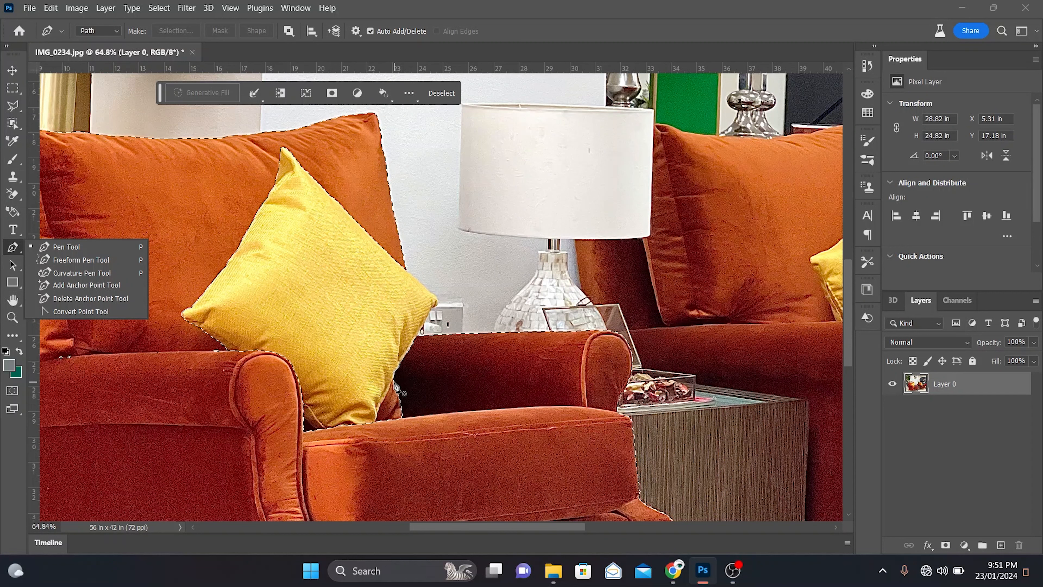
click(393, 381)
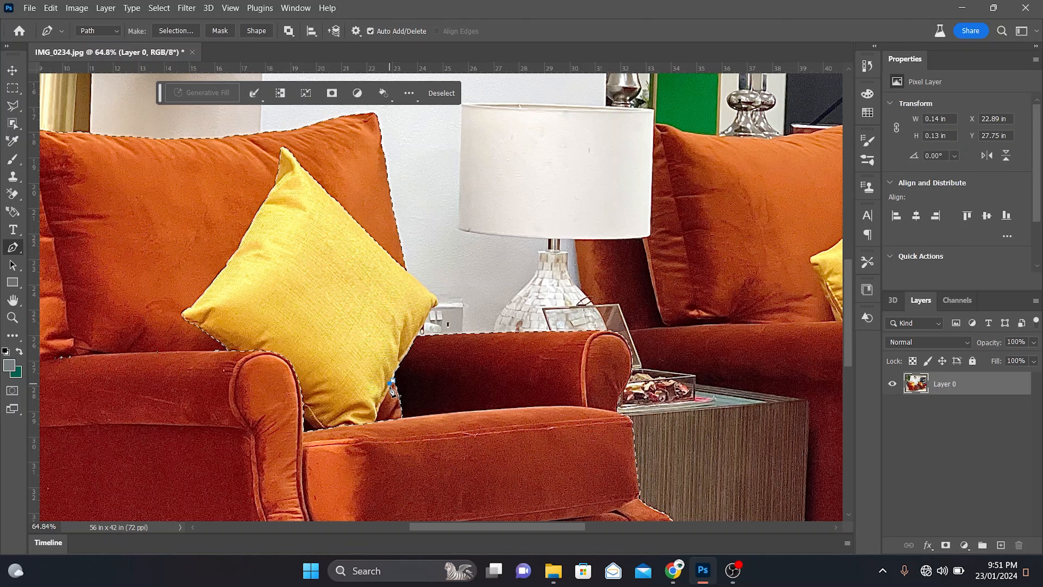
click(389, 391)
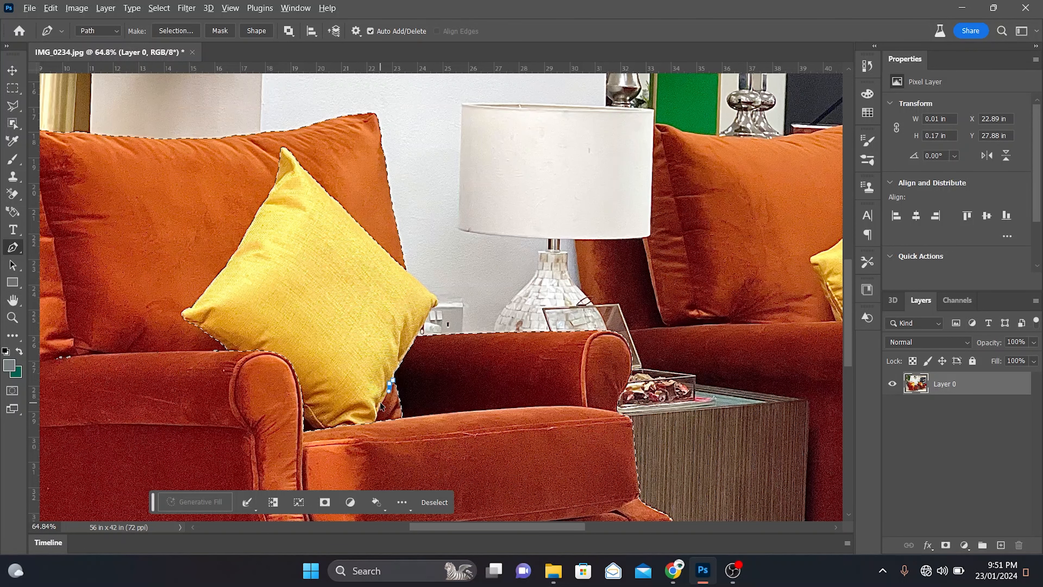
scroll(382, 406, up, 5)
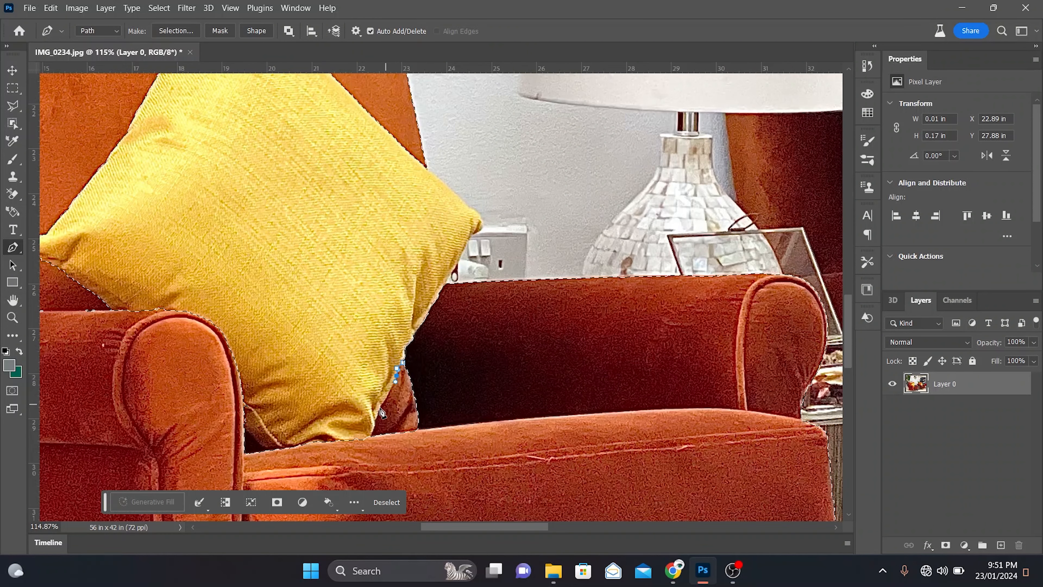
drag(381, 404, 432, 377)
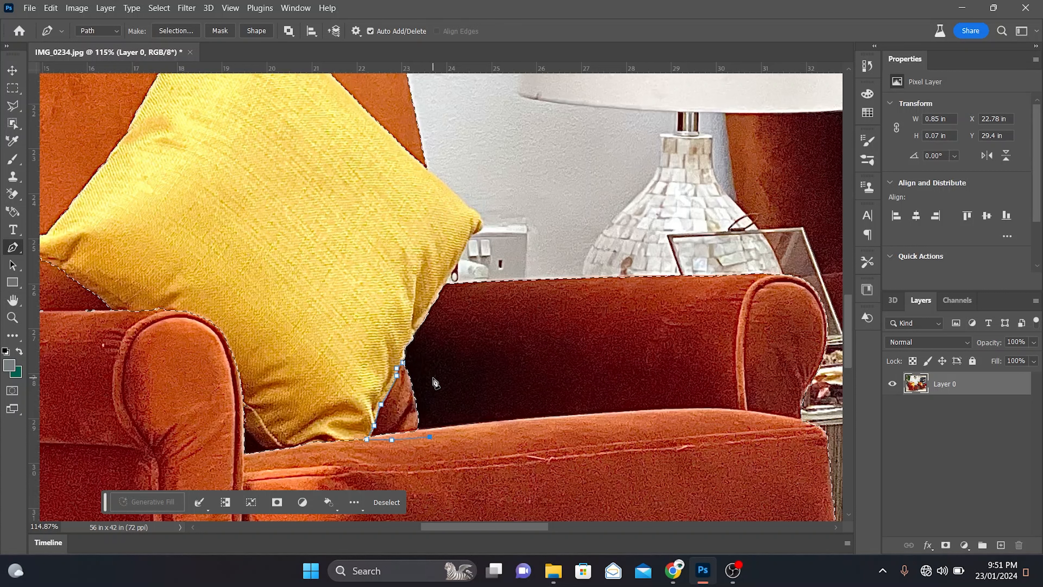
click(403, 363)
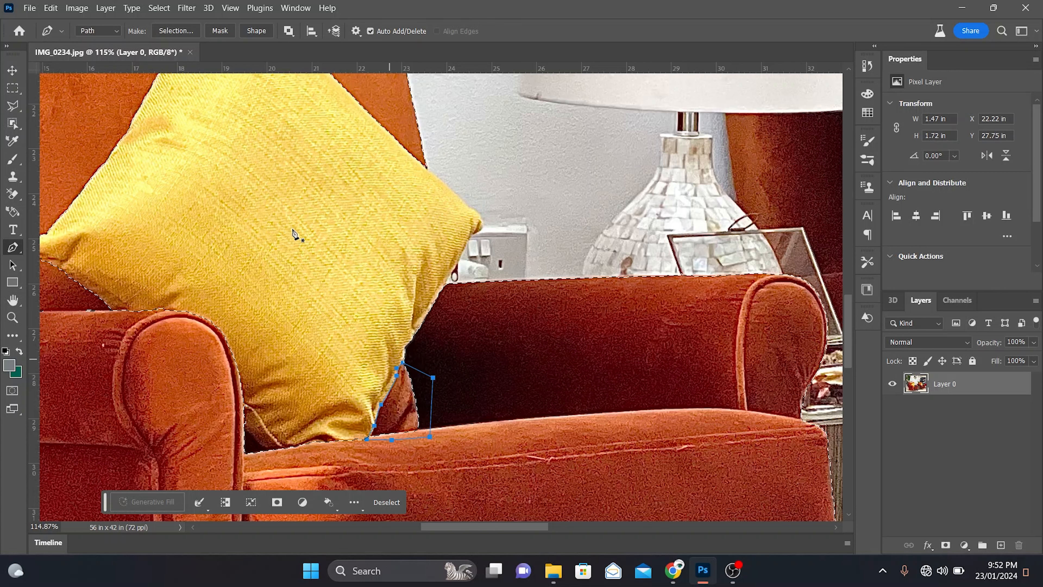
Convert the path to a selection with a 1-pixel feather radius and Anti-aliased on, using Add to Selection.
click(176, 31)
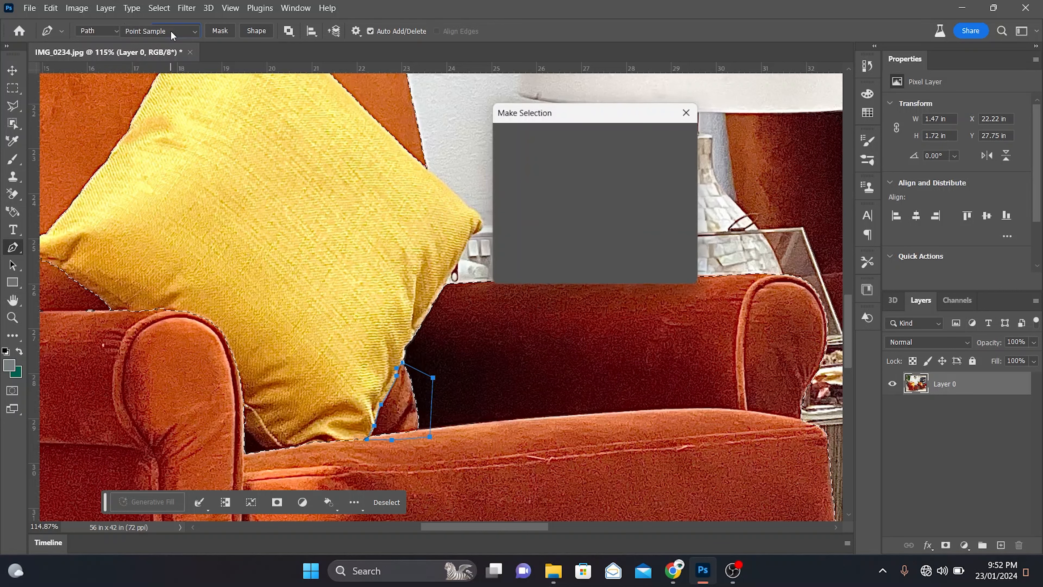
click(528, 228)
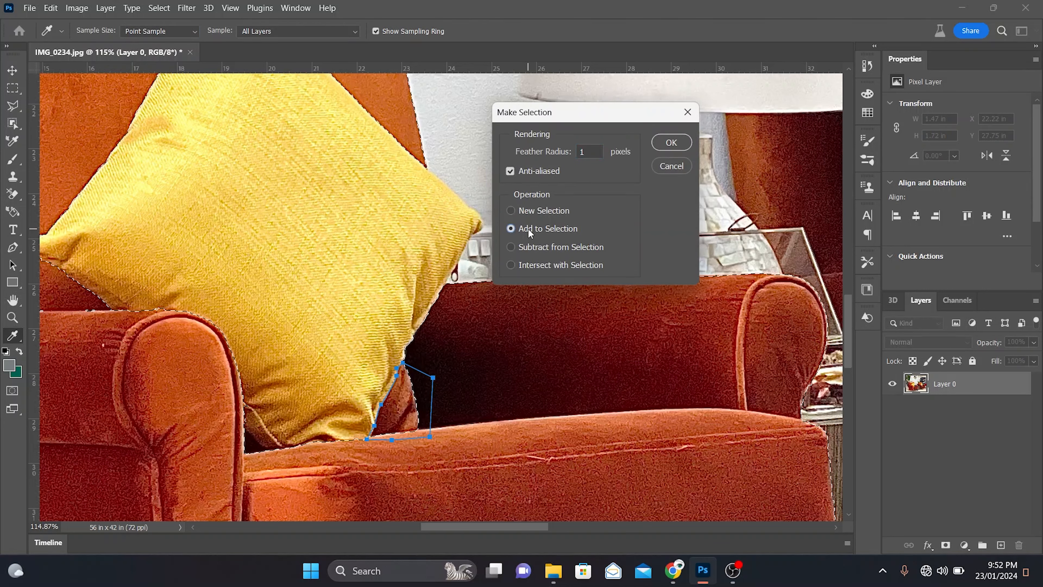
click(672, 142)
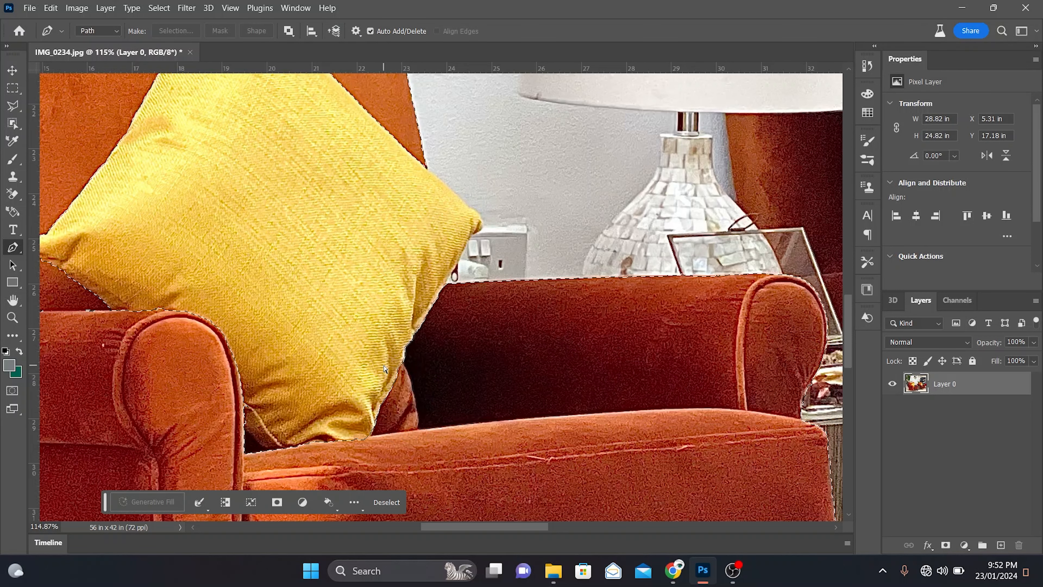
Examine the selection outline around the yellow pillow, armrests and legs of the left armchair.
key(ctrl+0)
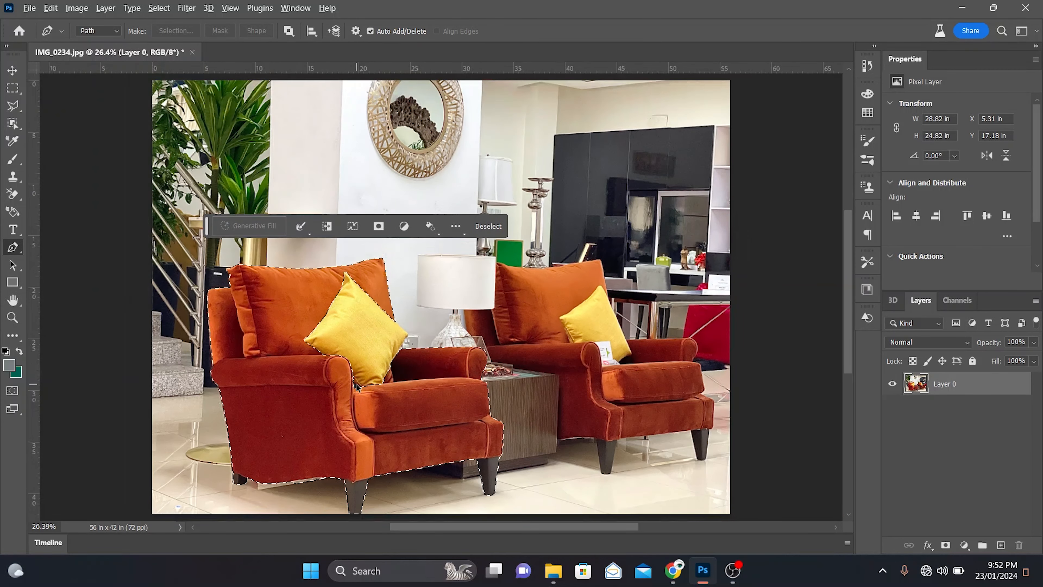
scroll(357, 388, up, 5)
scroll(357, 388, up, 6)
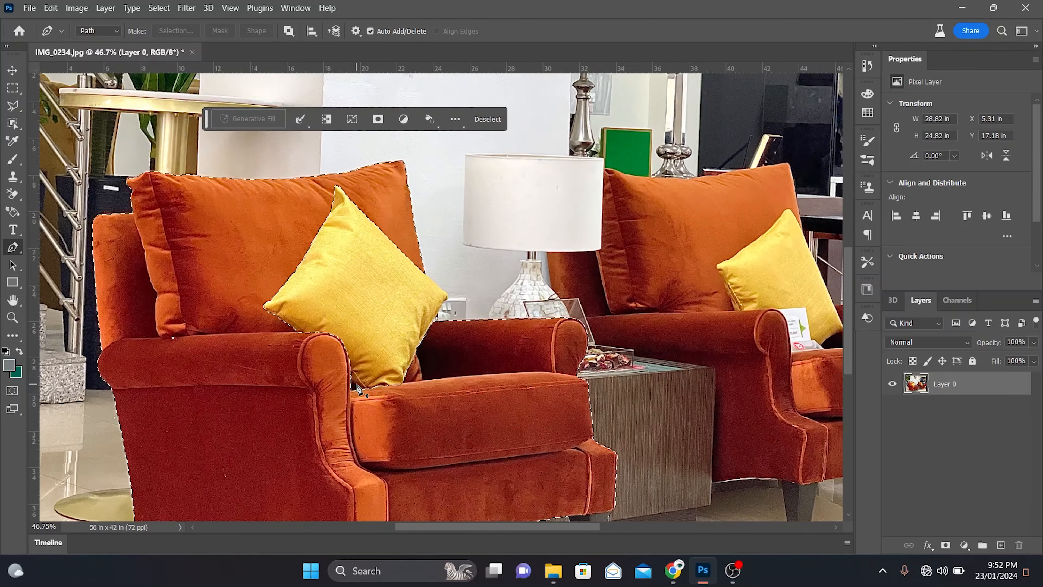
scroll(357, 388, up, 2)
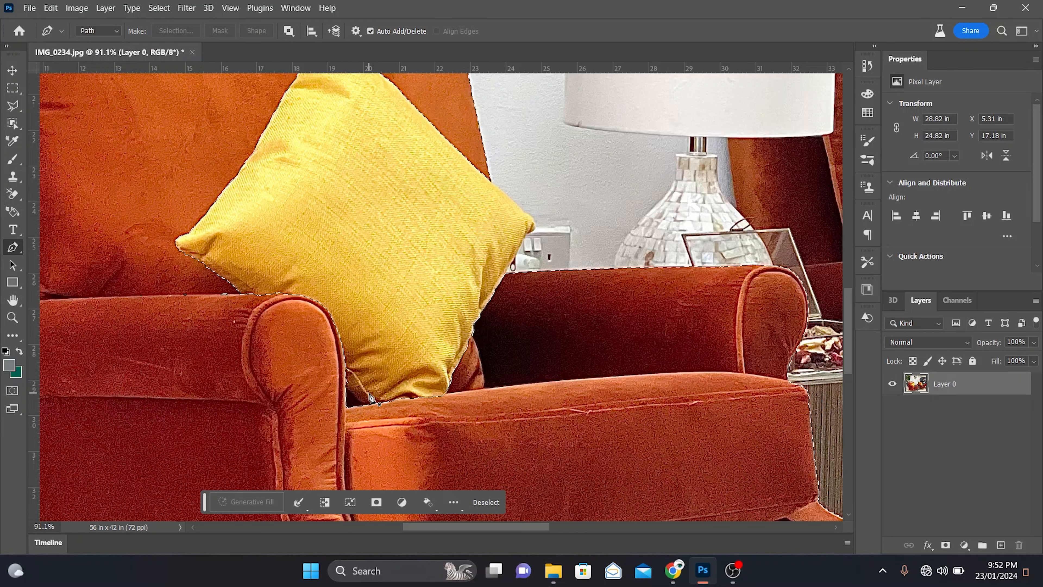
scroll(370, 397, down, 4)
scroll(369, 398, down, 5)
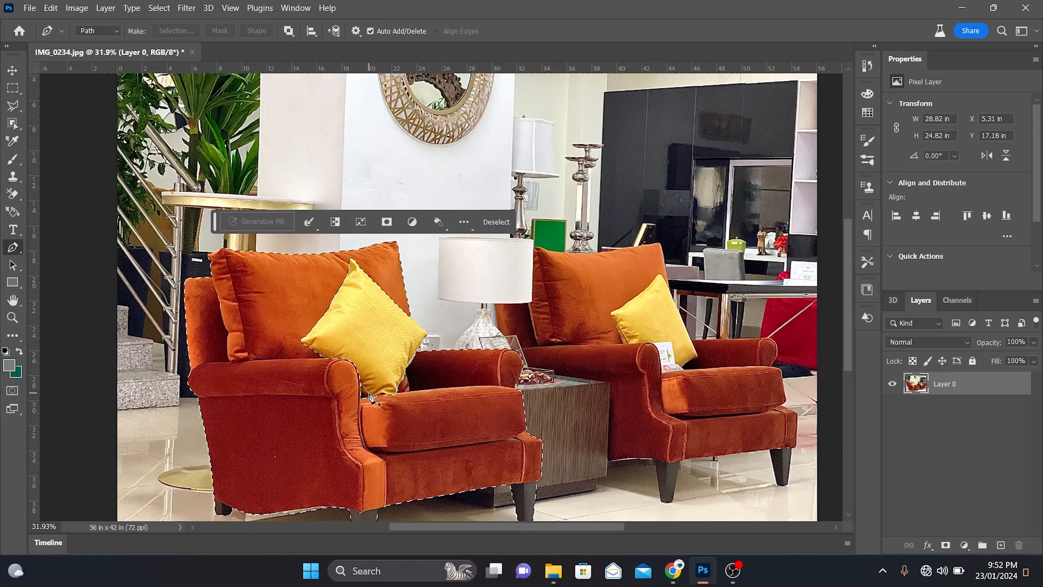
scroll(370, 398, down, 3)
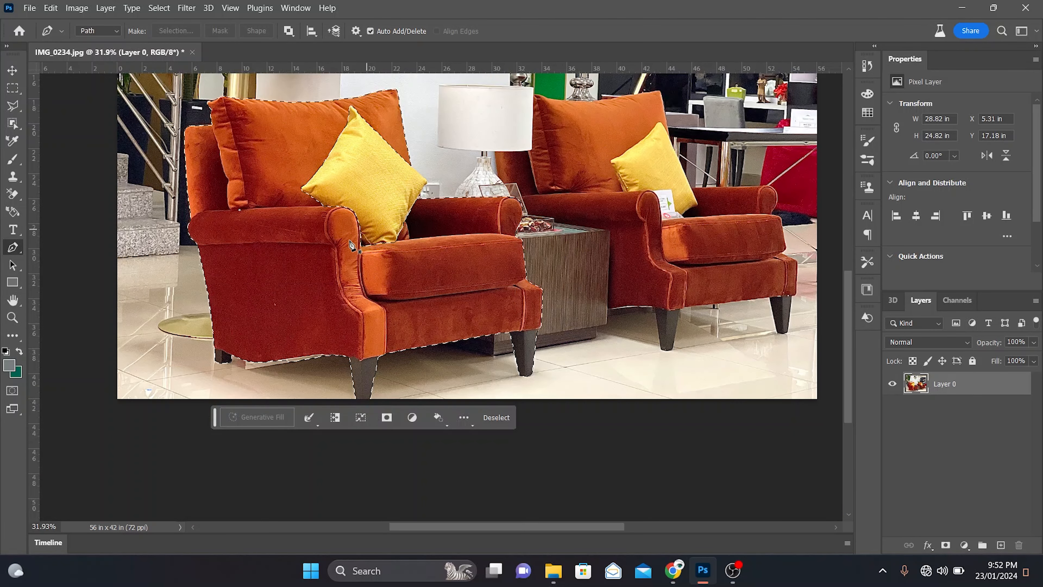
Add a new empty layer and create a Solid Color fill layer from the armchair selection.
click(12, 71)
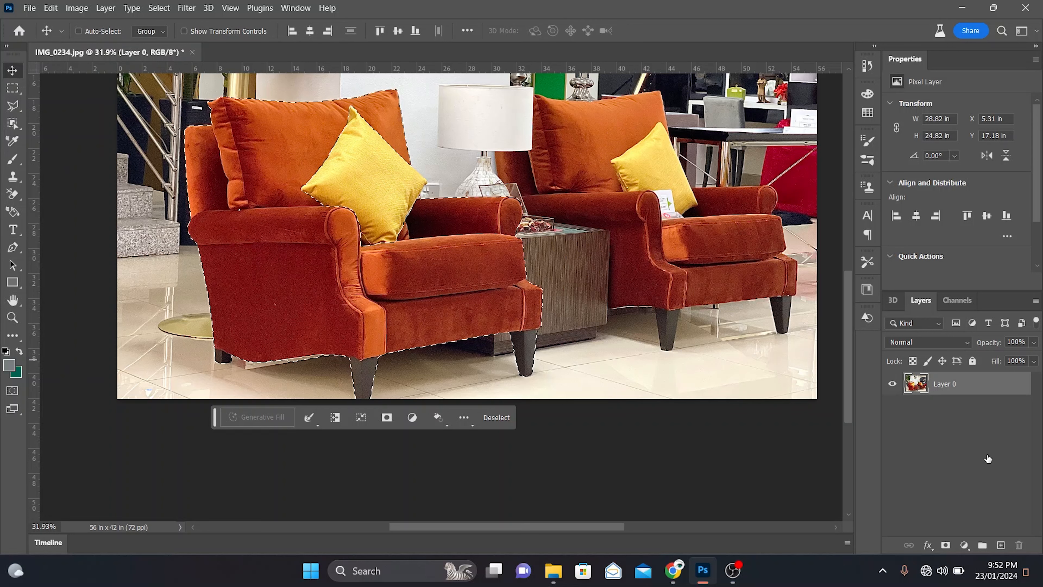
click(1000, 545)
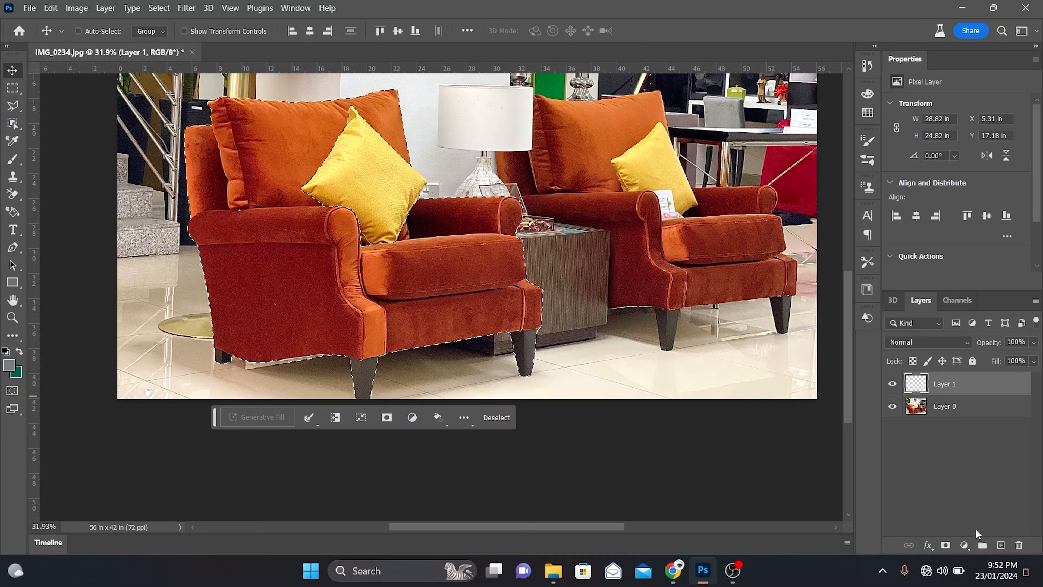
click(965, 546)
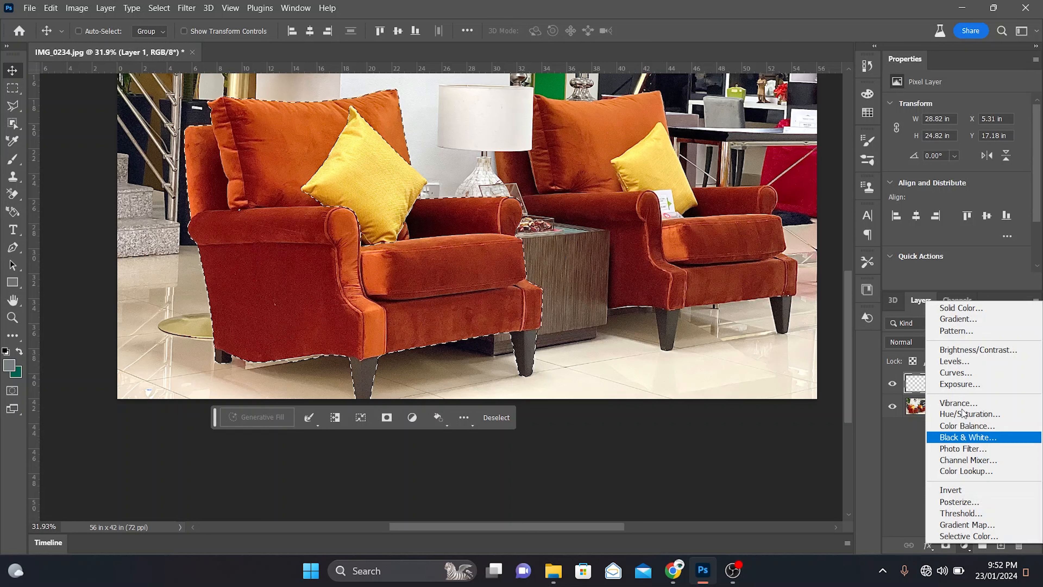
click(960, 308)
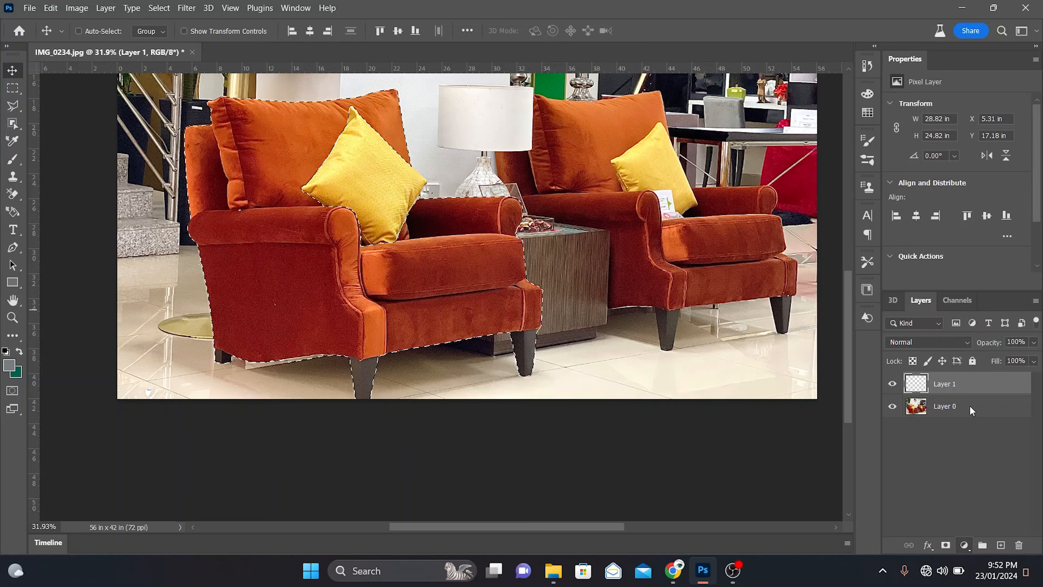
key(alt+BackSpace)
click(965, 545)
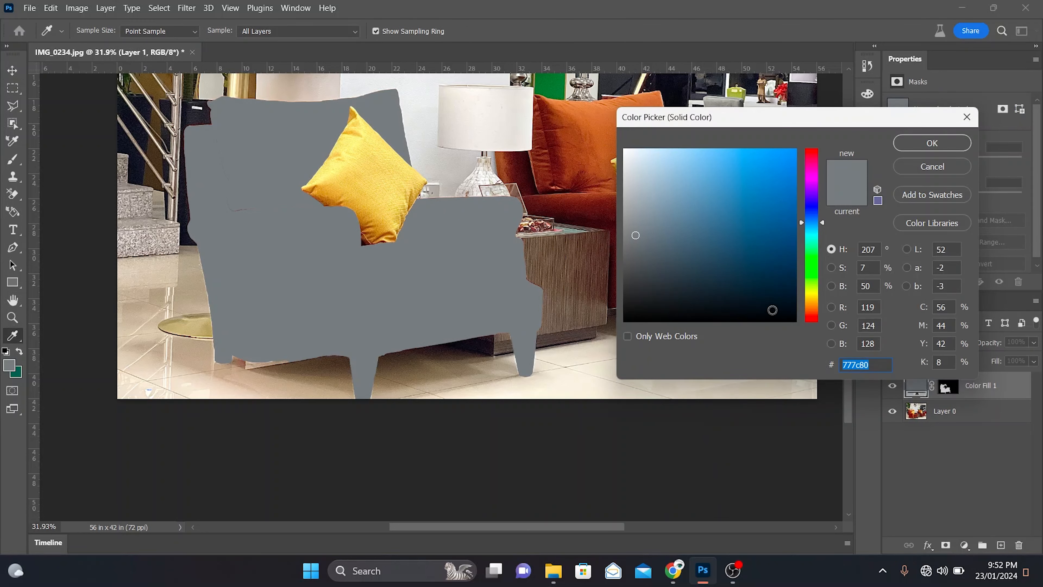
Set the armchair's fill colour to bright blue #0011f2 and change the fill layer's blend mode to Color.
drag(785, 194, 791, 173)
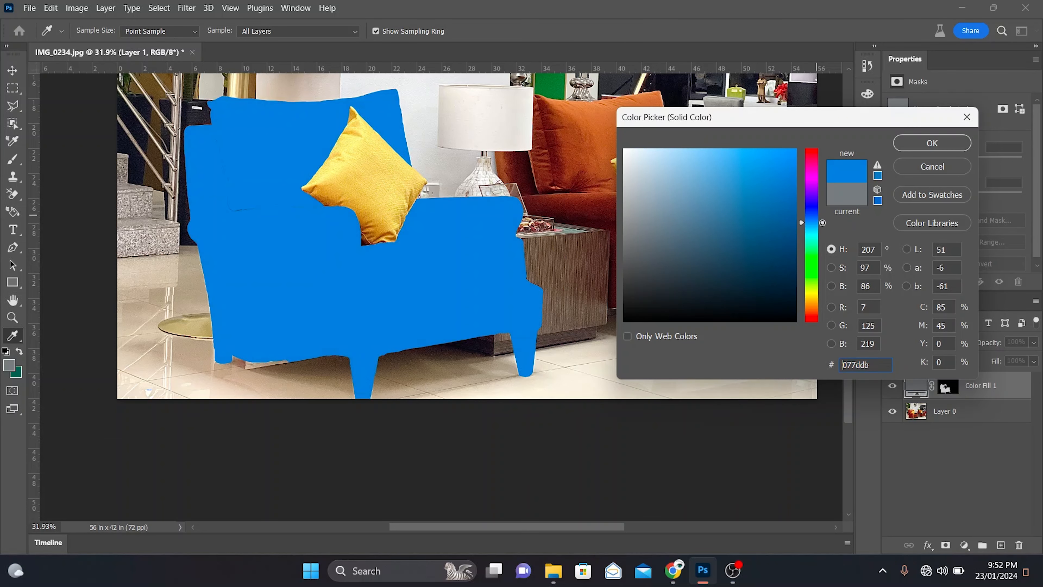
drag(823, 218, 824, 207)
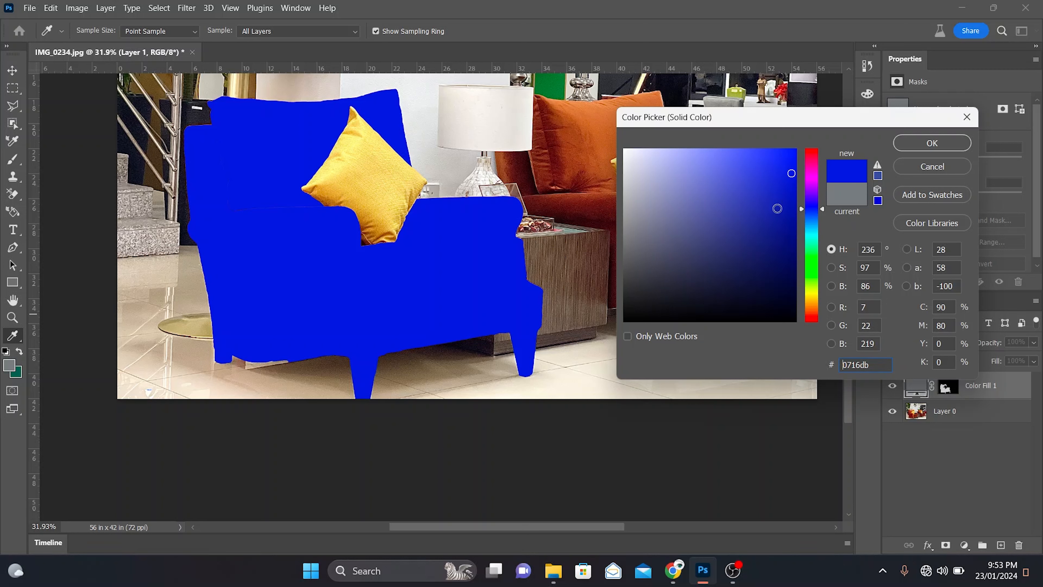
click(791, 175)
drag(792, 175, 796, 157)
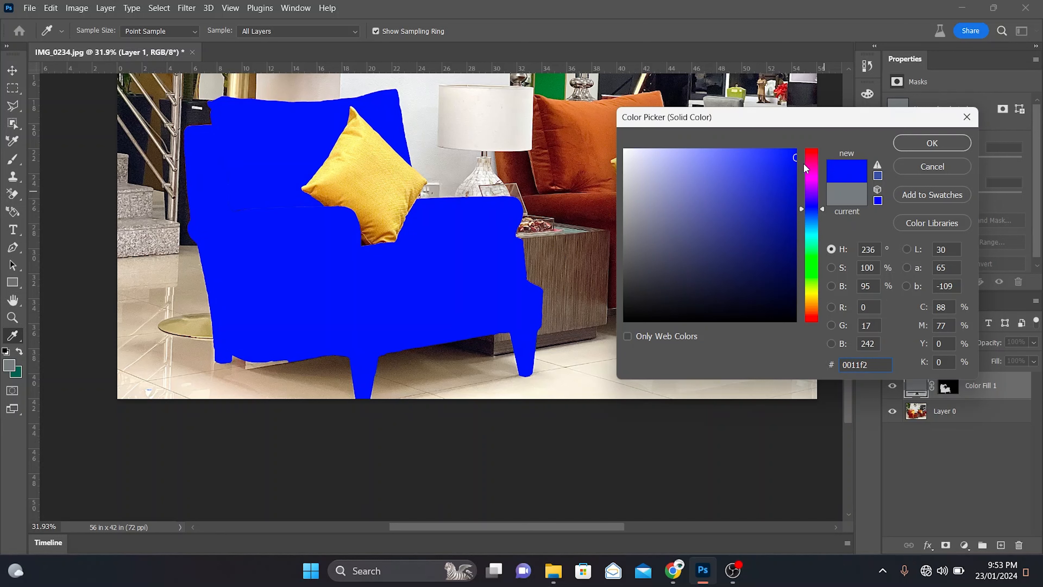
click(924, 150)
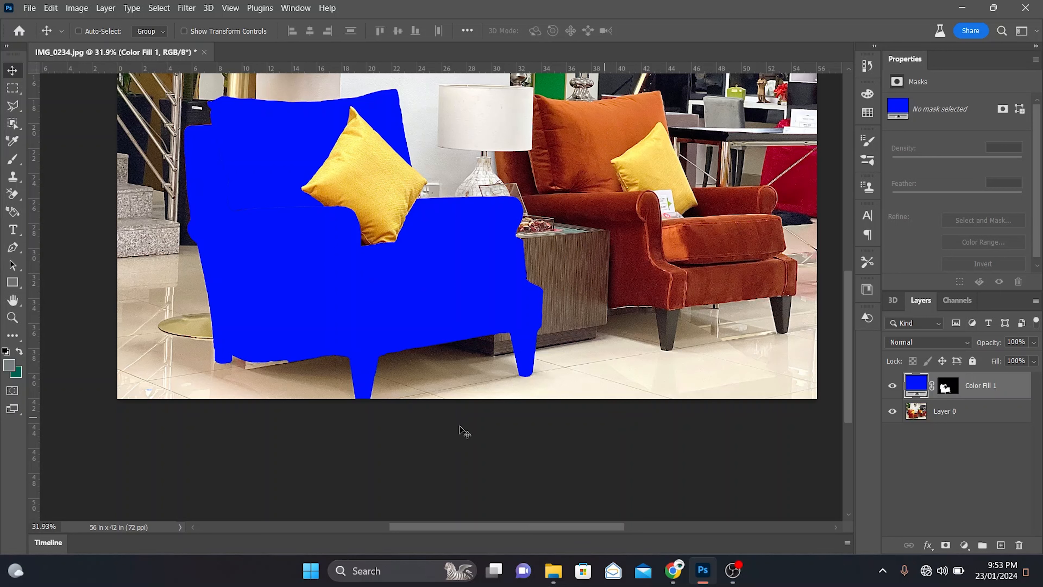
click(966, 342)
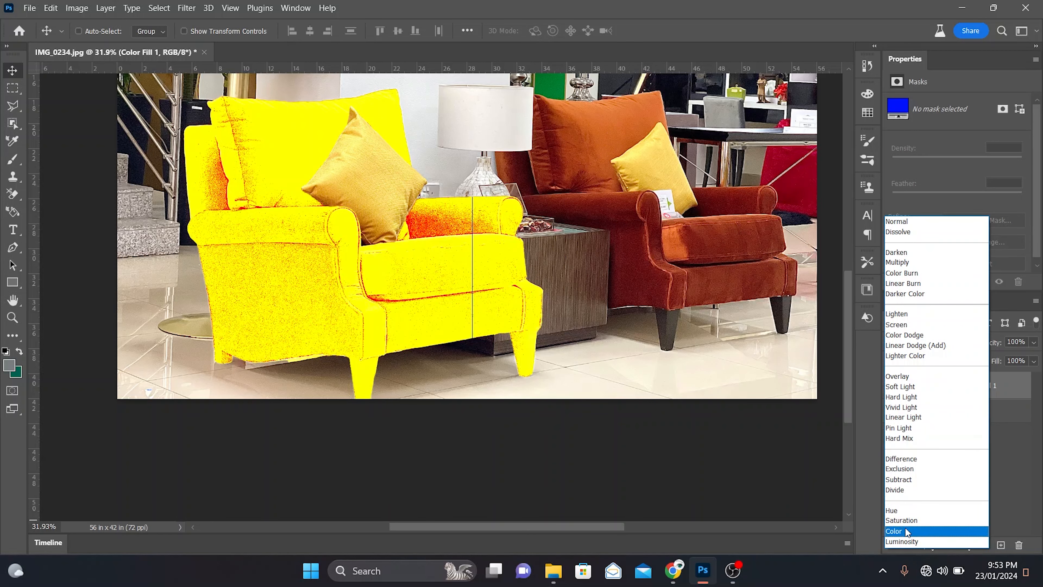
click(904, 529)
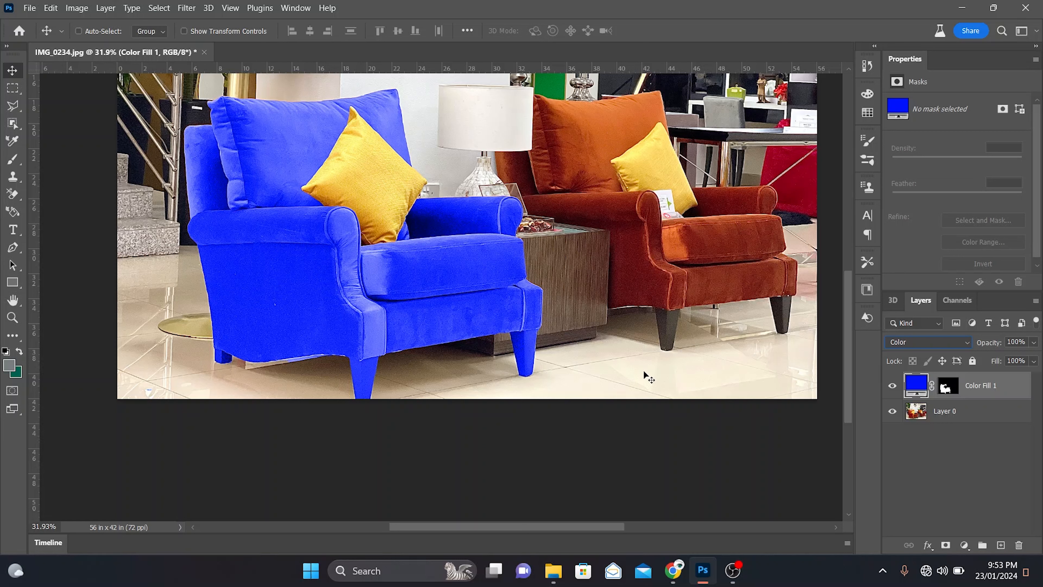
Paint black on the fill layer's mask with a 200 px Brush over the left armchair's legs to remove the blue there.
click(947, 387)
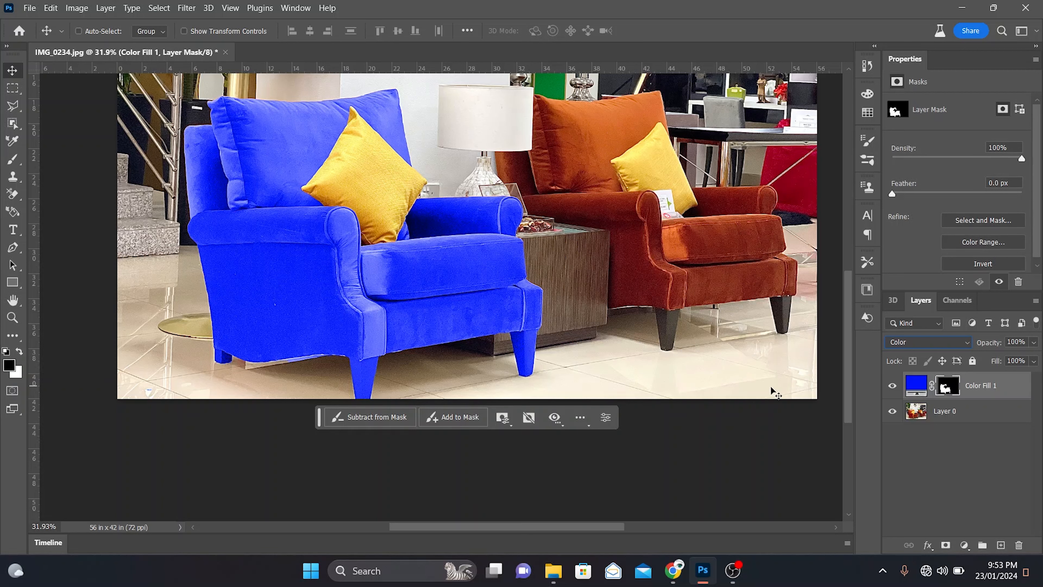
click(13, 160)
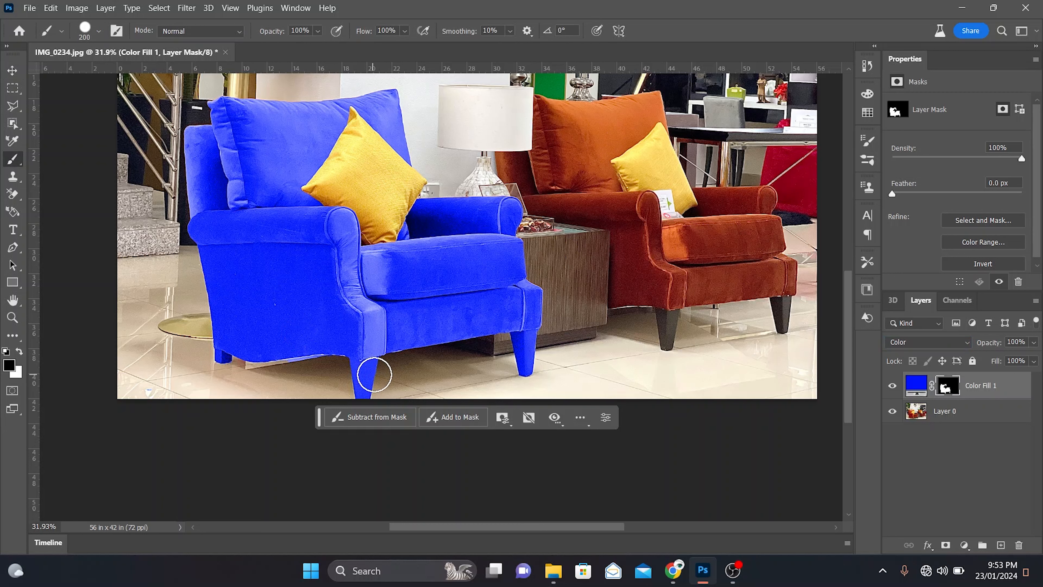
click(94, 32)
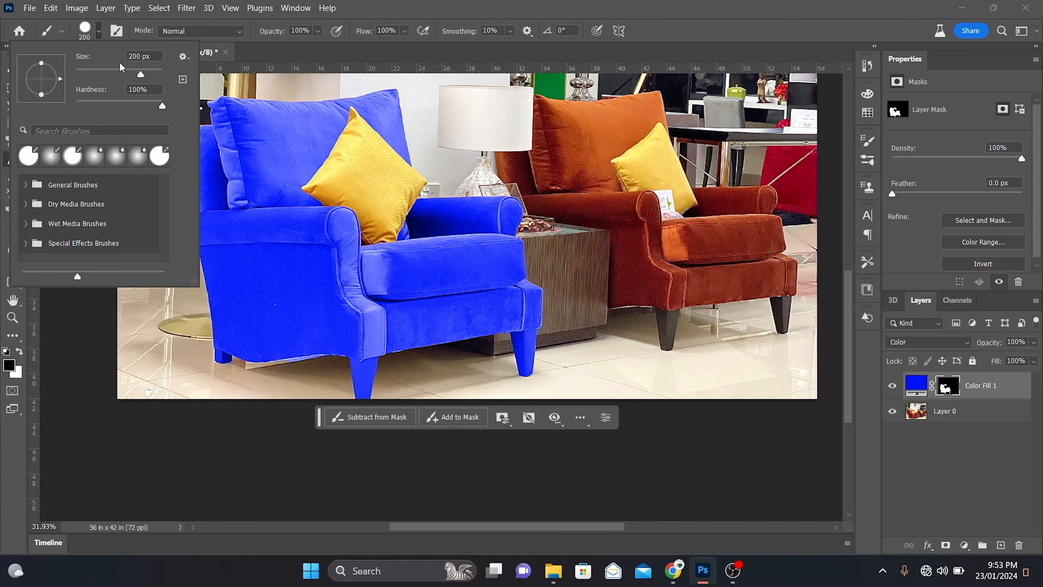
click(103, 32)
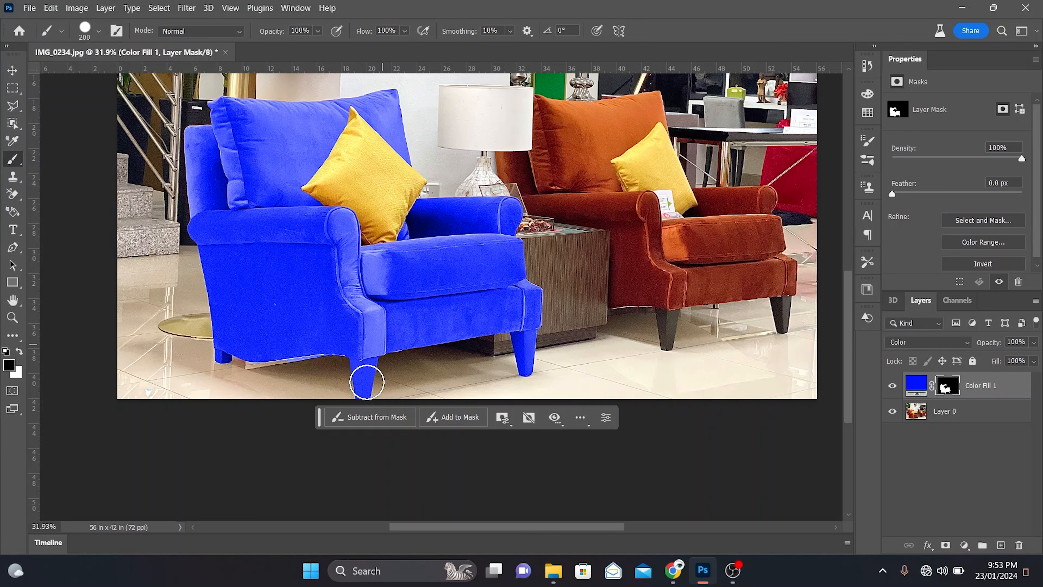
scroll(368, 374, up, 1)
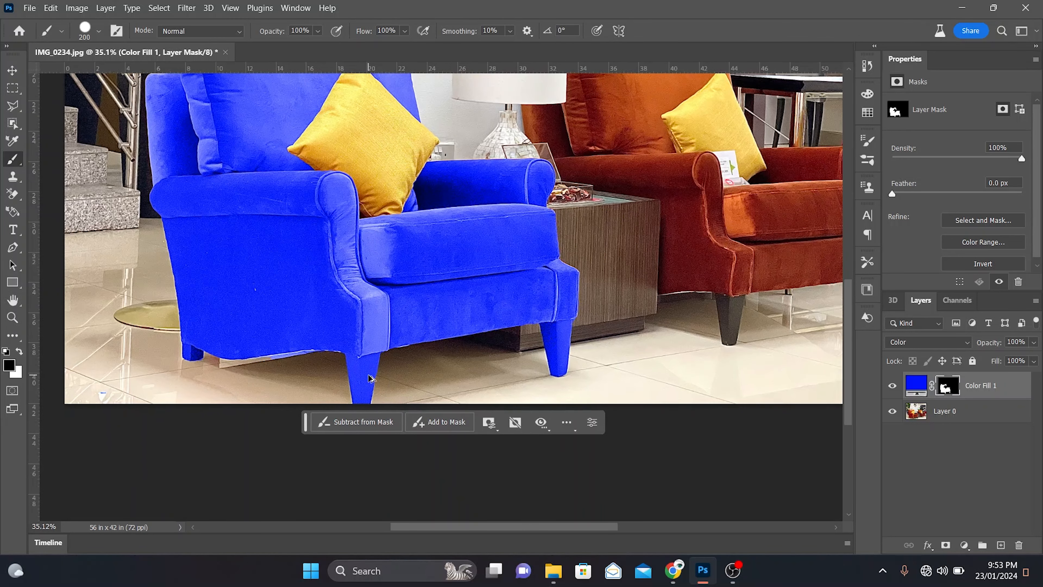
scroll(368, 374, up, 1)
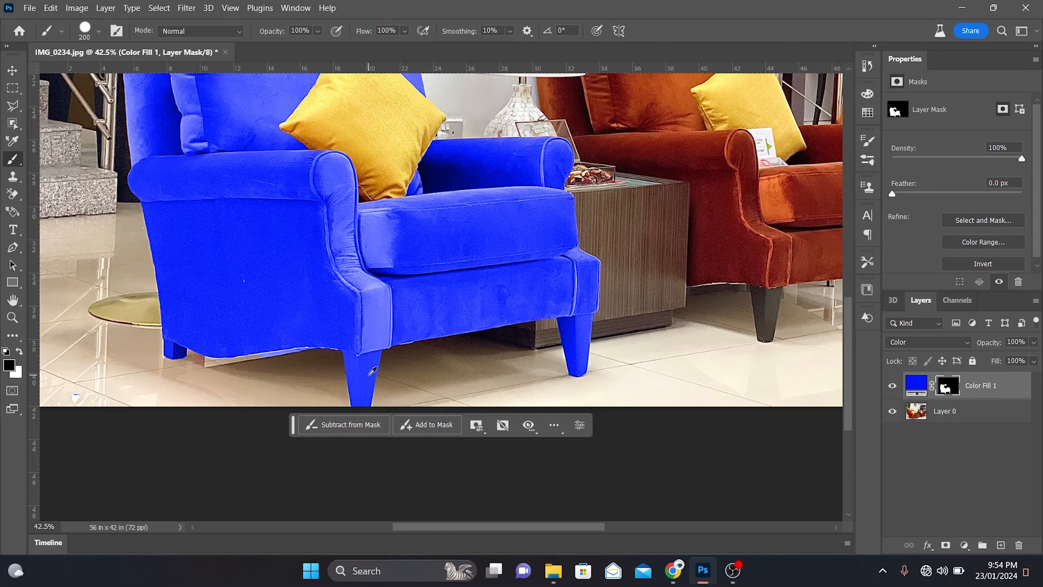
drag(582, 371, 580, 360)
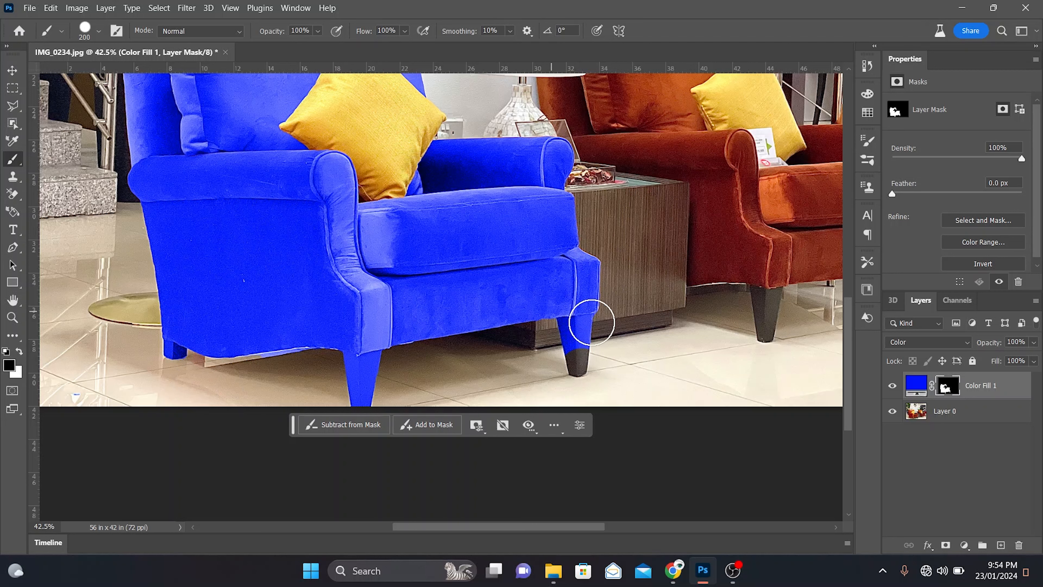
drag(575, 345, 566, 333)
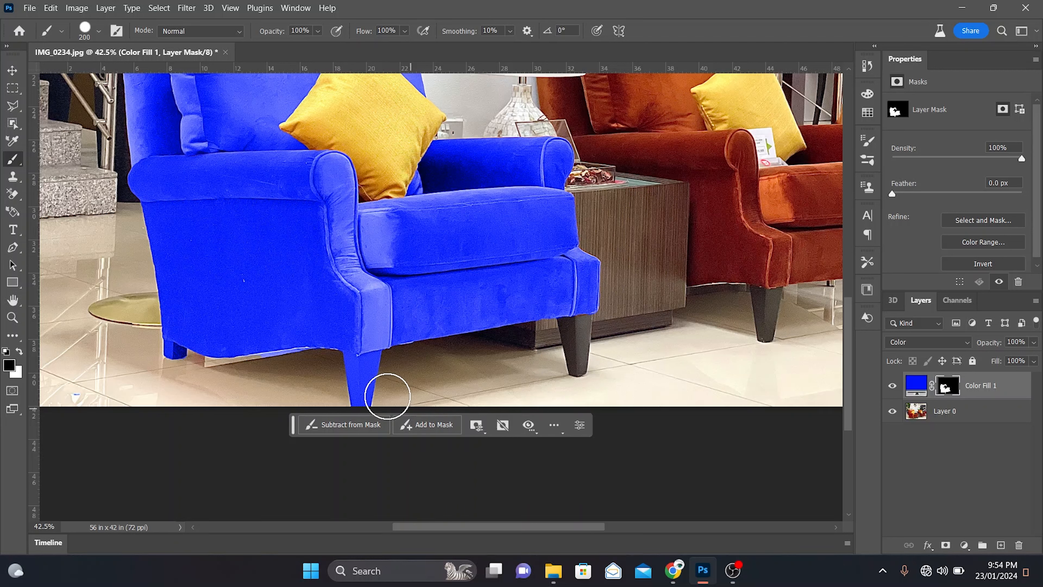
mouse_move(379, 368)
mouse_down()
mouse_move(347, 378)
mouse_move(362, 377)
mouse_up()
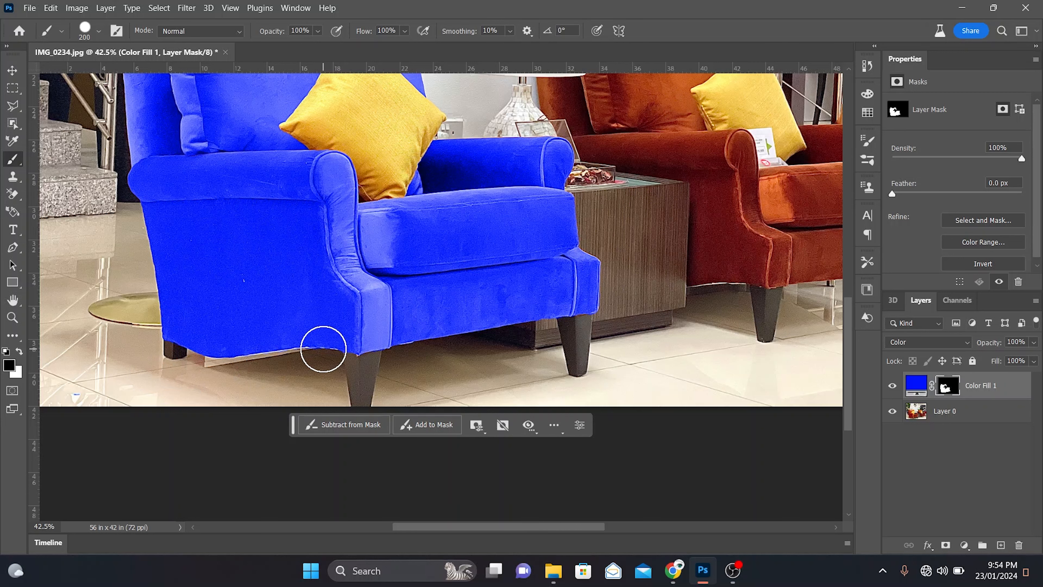
scroll(323, 349, down, 3)
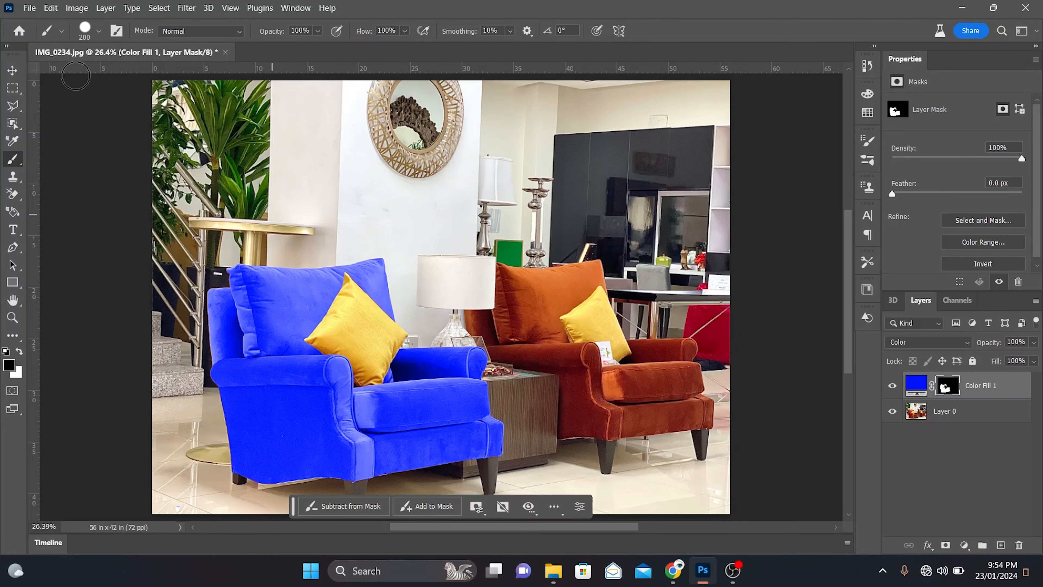
click(12, 72)
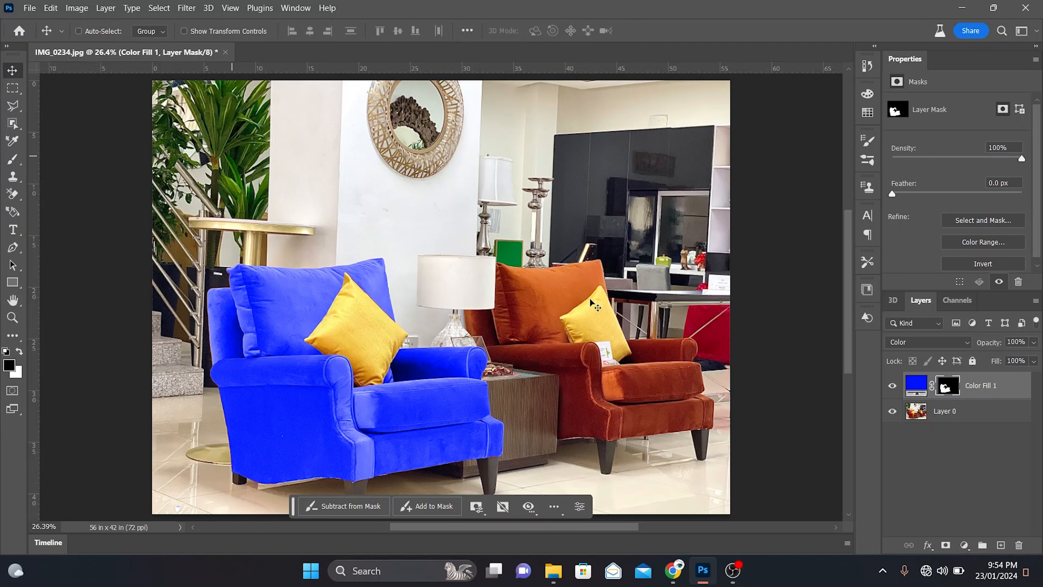
Add a Levels adjustment layer above the blue fill layer and clip it to that layer.
click(917, 385)
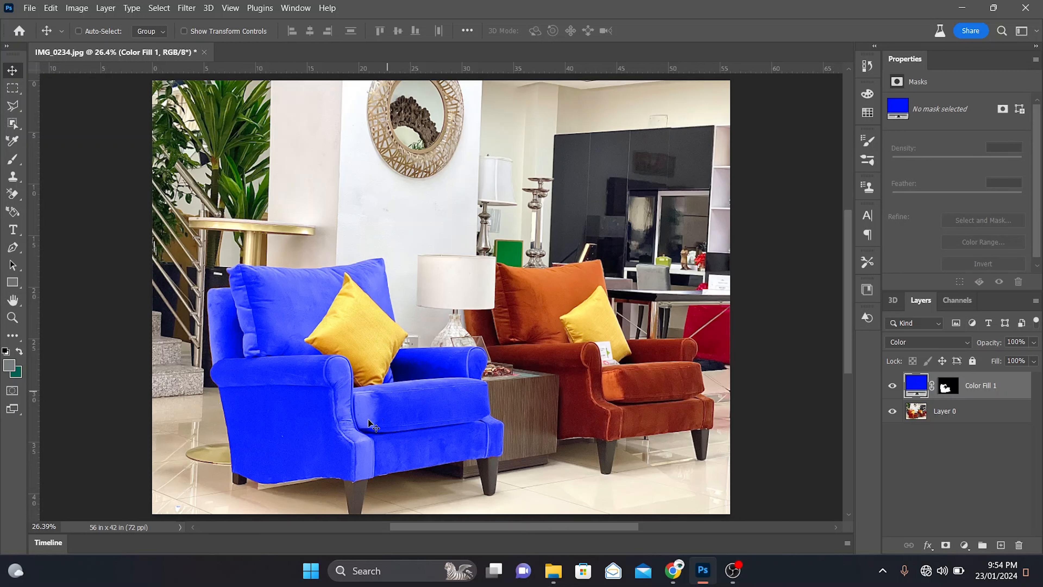
click(965, 545)
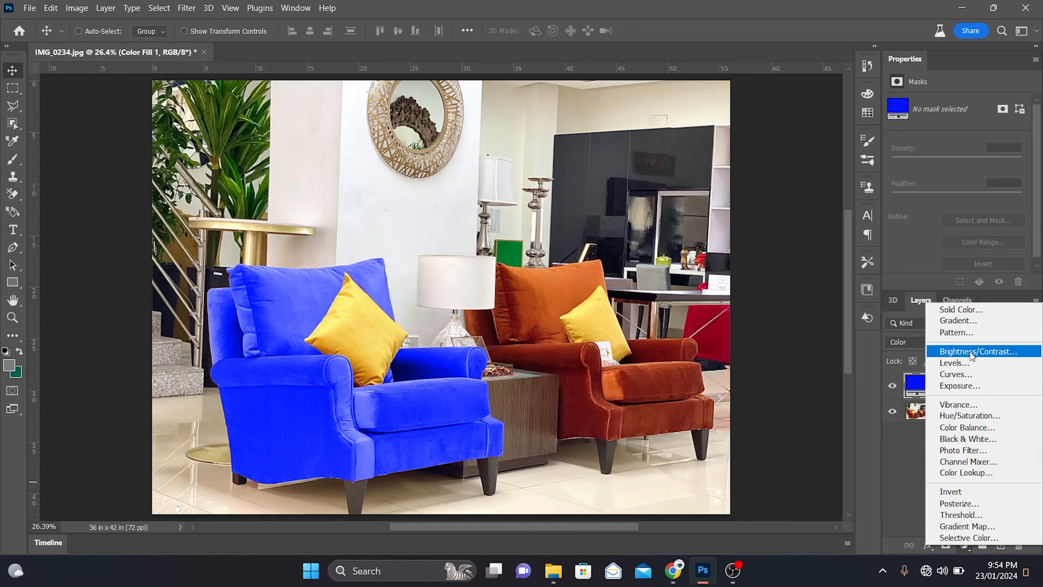
click(971, 367)
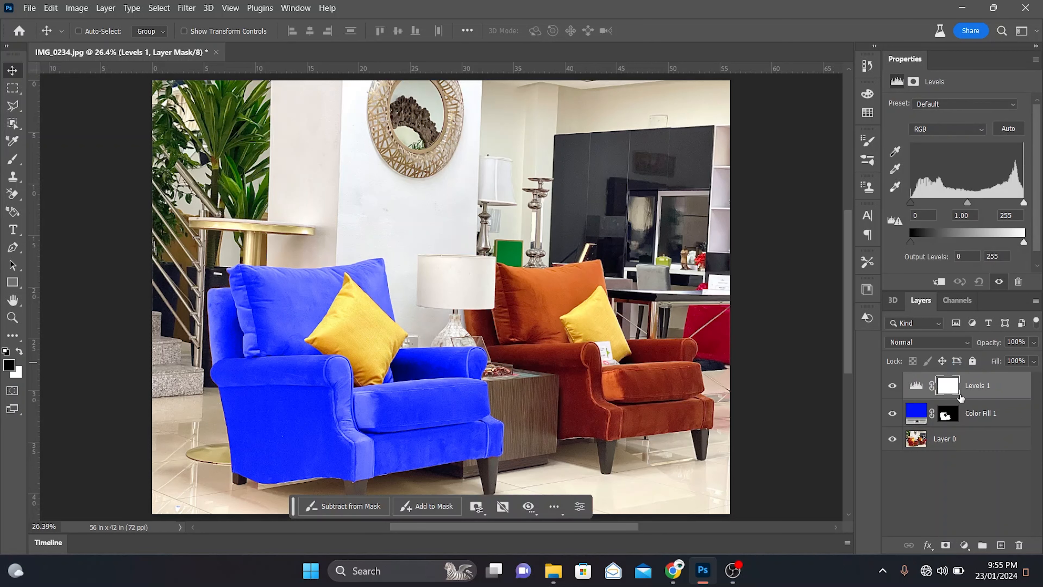
mouse_move(973, 399)
mouse_down()
mouse_move(976, 420)
mouse_move(976, 397)
mouse_up()
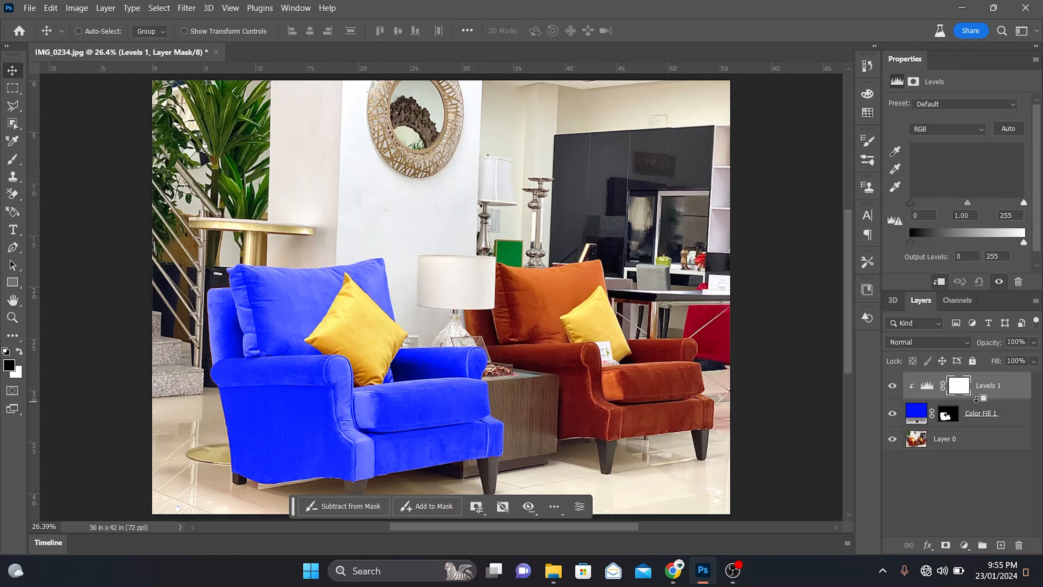
alt+click(980, 398)
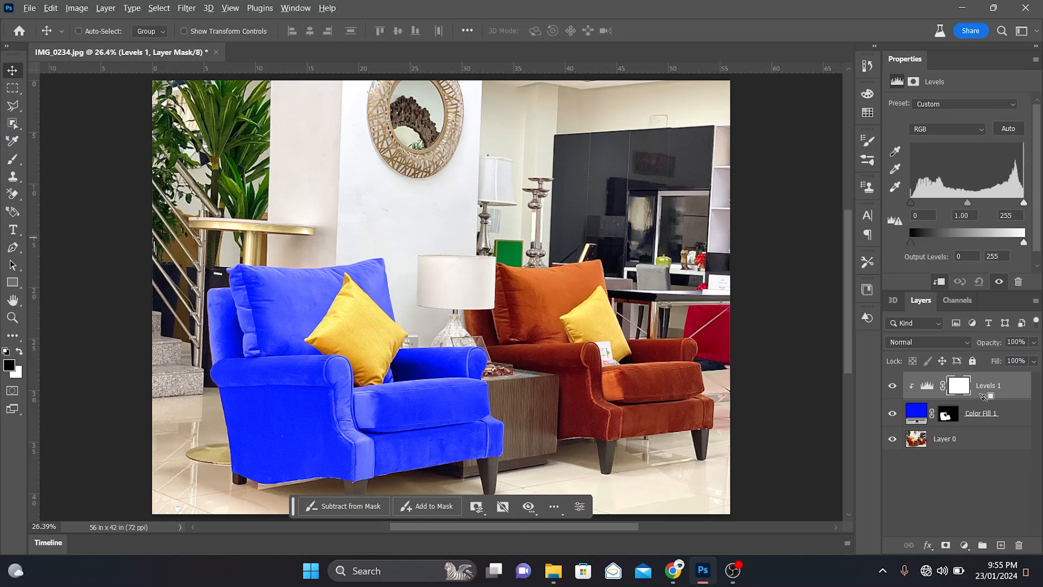
alt+click(953, 399)
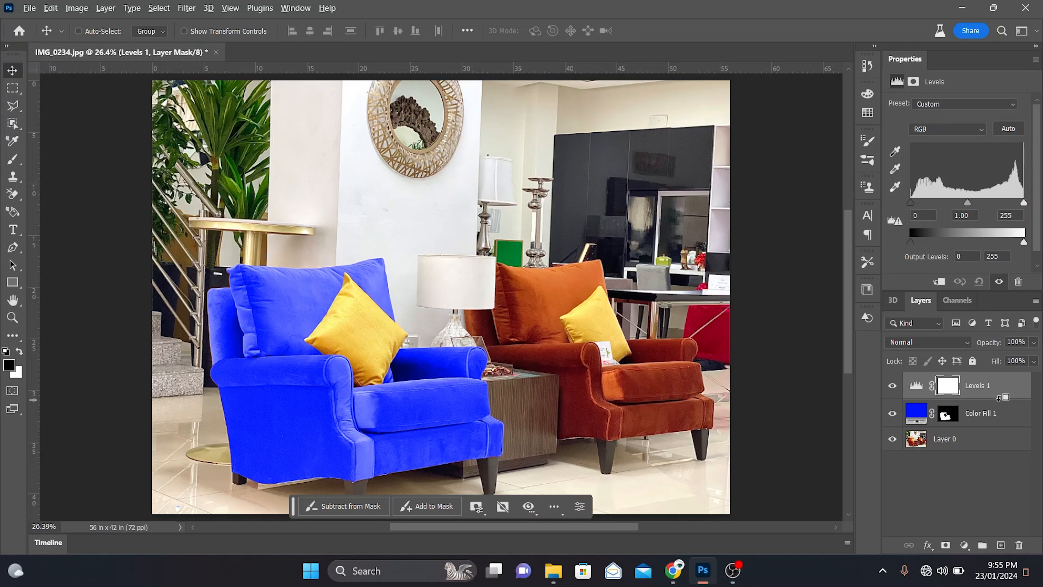
alt+click(1001, 395)
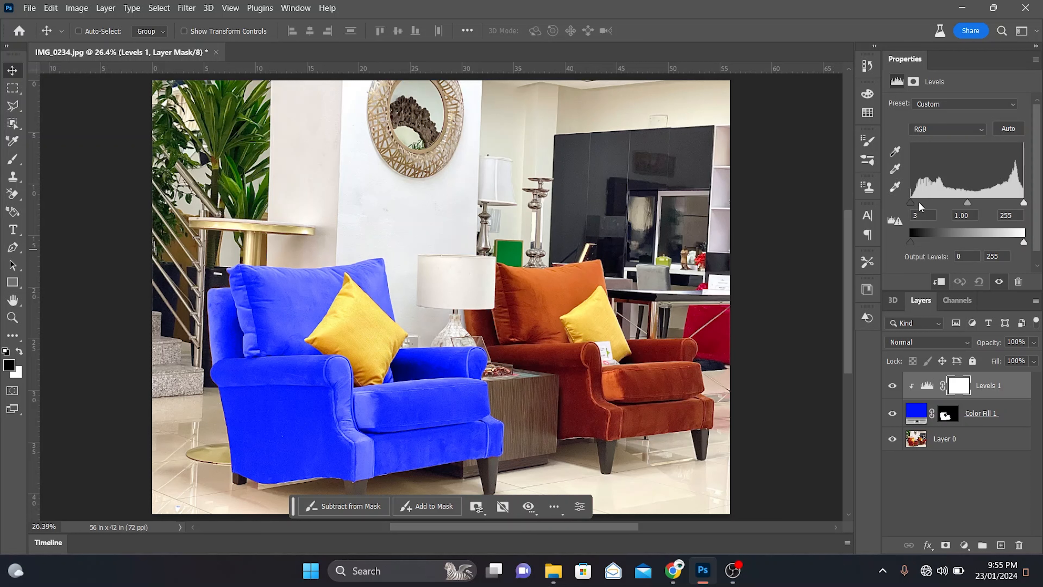
Adjust the Levels for the armchair to input values 66, 2.12 and 240, with a maximum output level of 104.
drag(924, 202, 941, 202)
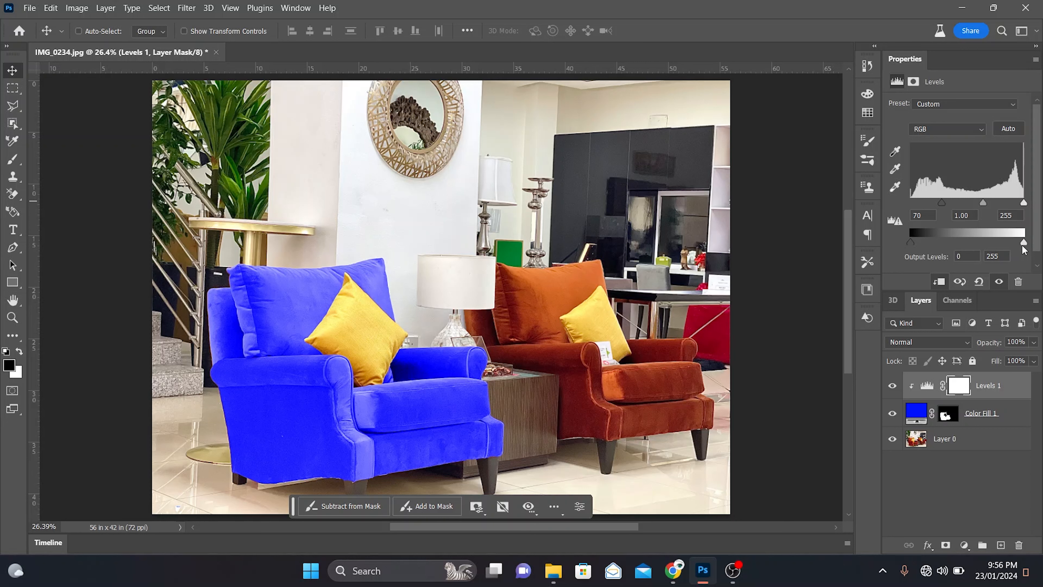
drag(1022, 242, 988, 243)
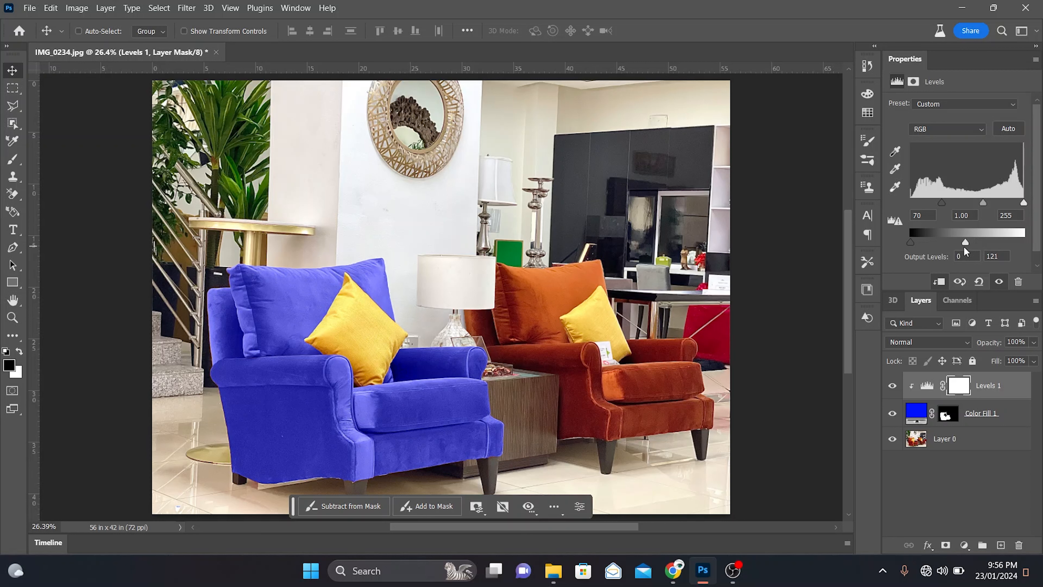
drag(963, 247, 962, 246)
drag(982, 202, 1009, 205)
drag(1024, 205, 1019, 205)
drag(985, 202, 958, 202)
drag(962, 242, 956, 242)
scroll(590, 393, down, 1)
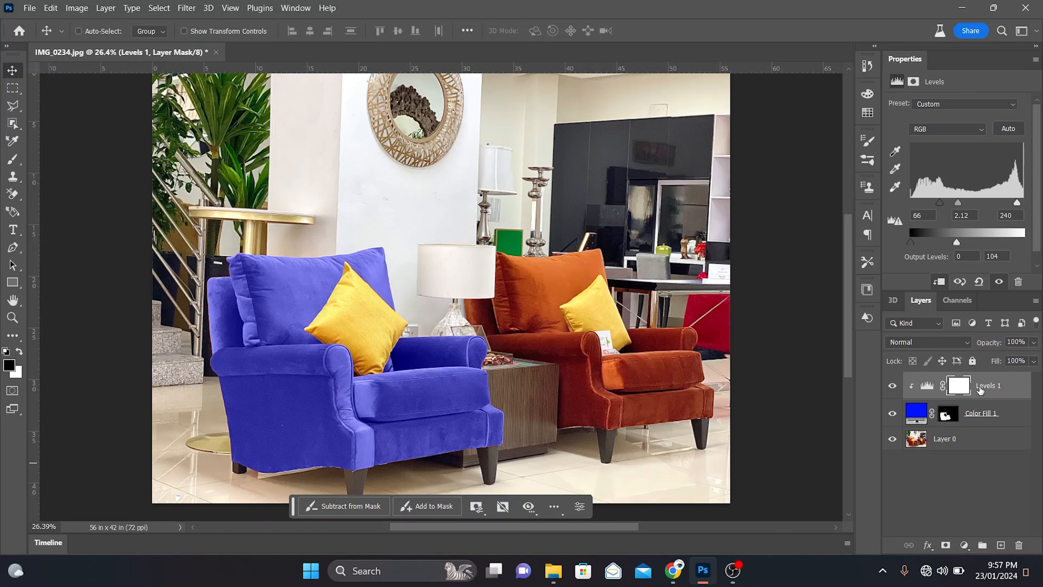
Add a Hue/Saturation adjustment layer above the Levels layer and clip it to the armchair's fill layer.
click(963, 544)
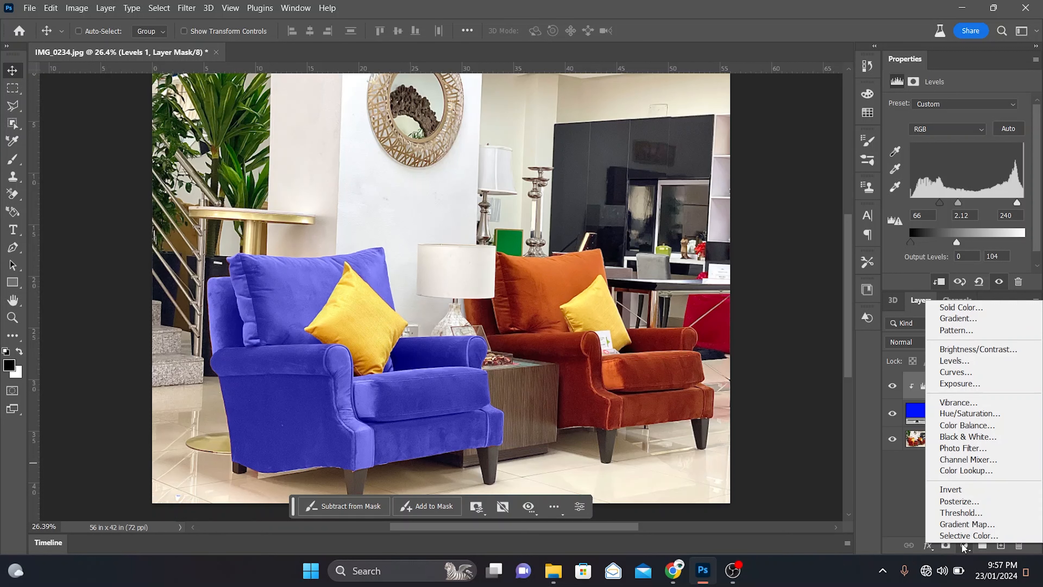
click(972, 414)
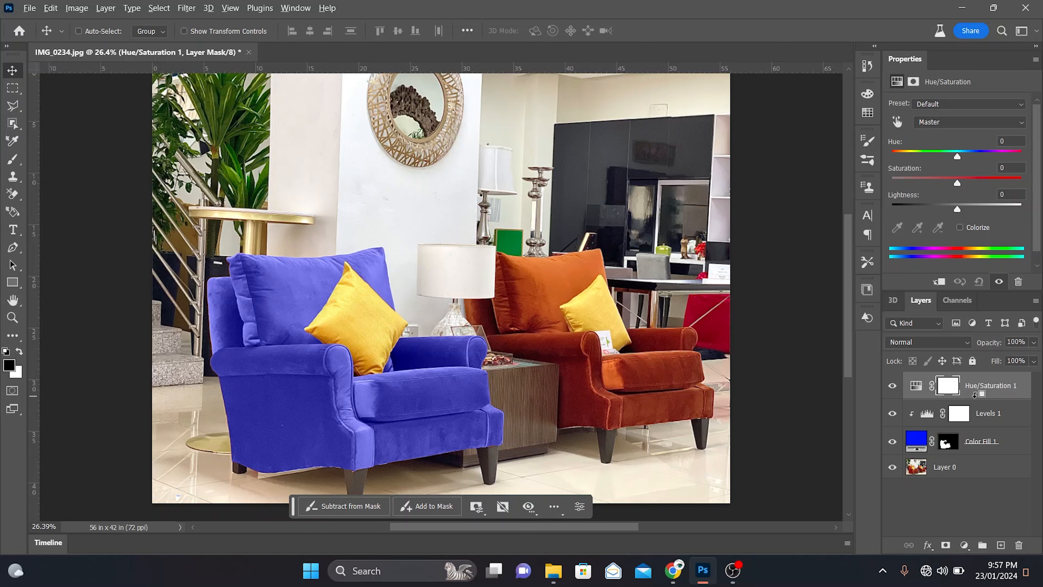
alt+click(975, 396)
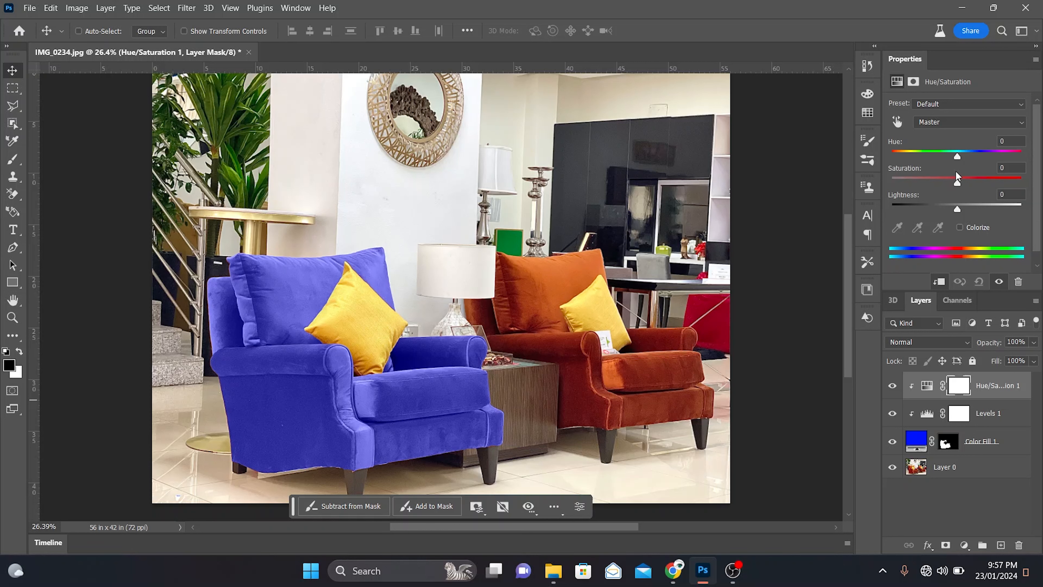
Try different hues on the armchair with the Hue/Saturation layer, ending with Hue at +180.
drag(955, 155, 906, 157)
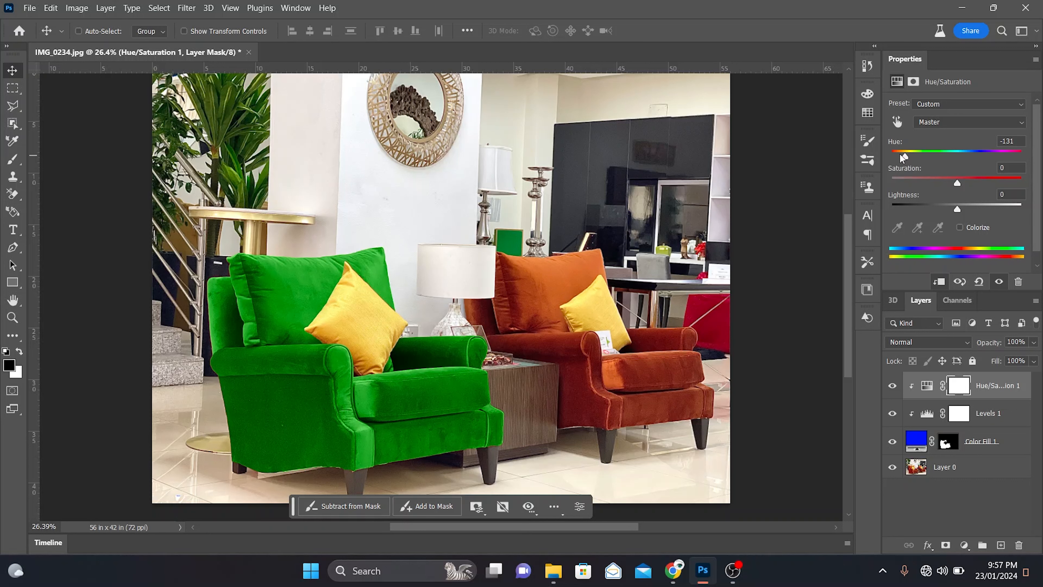
drag(902, 157, 894, 156)
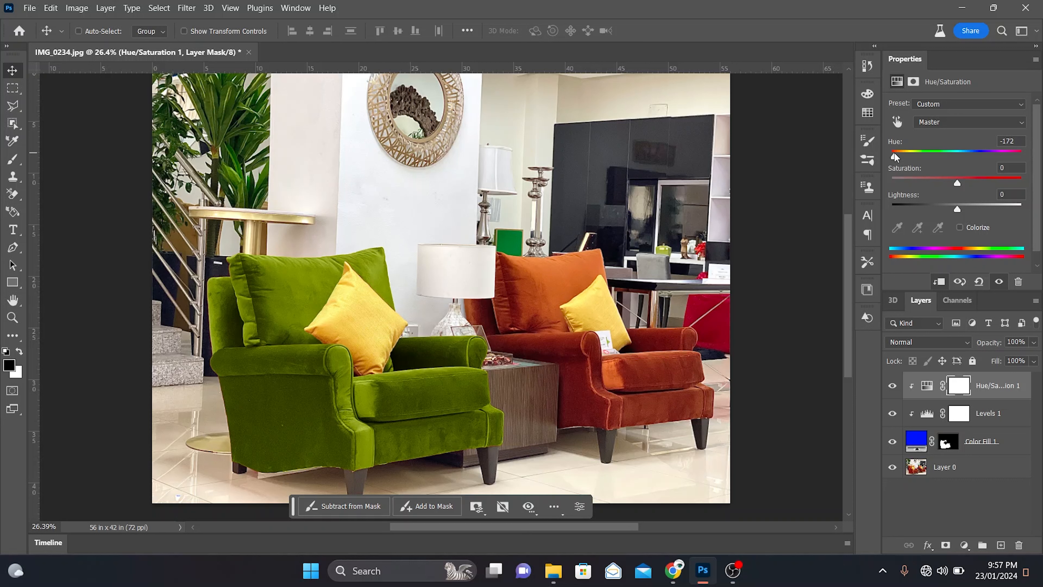
drag(895, 153, 1038, 146)
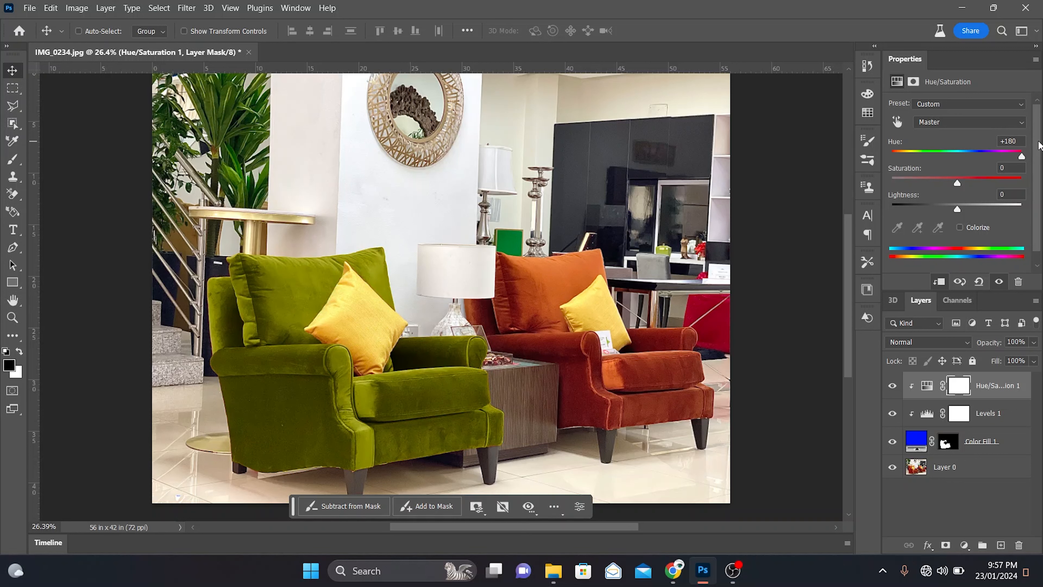